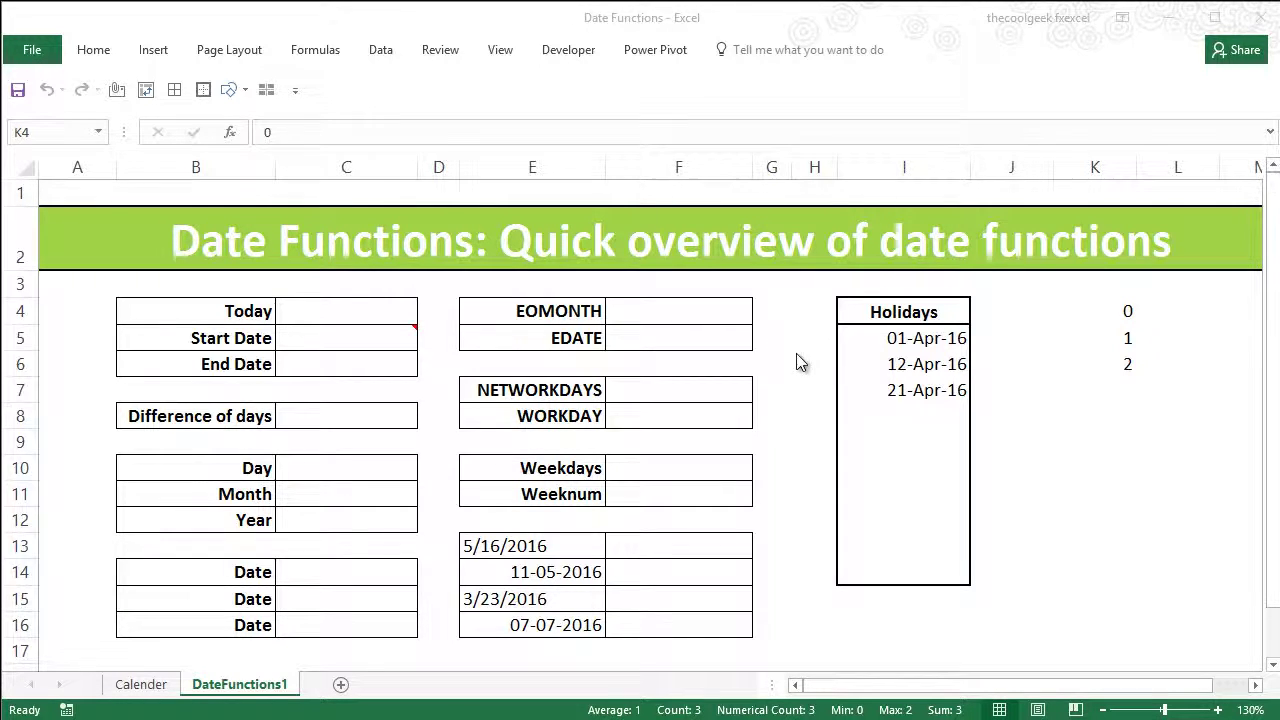
Enter the date 08-05-2016 in cell K8, below the values 0, 1 and 2
{"action": "left_click", "coordinate": [1105, 390]}
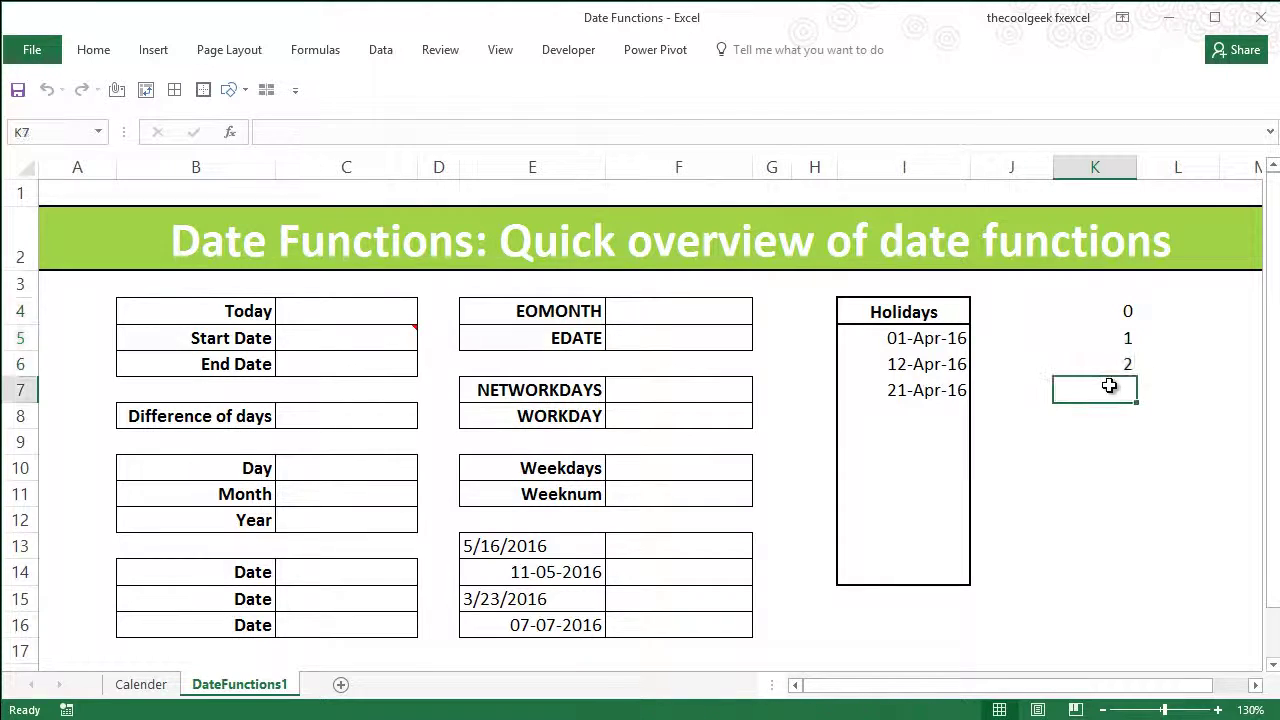
{"action": "left_click", "coordinate": [1095, 420]}
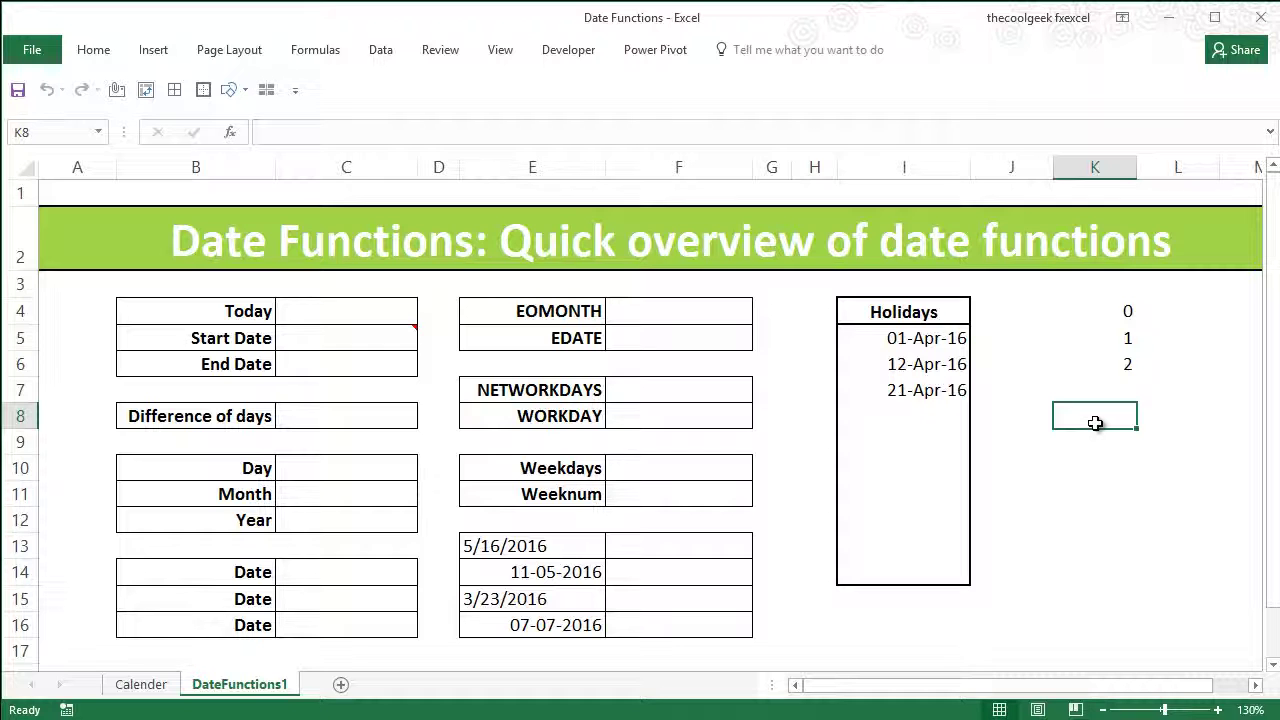
{"action": "type", "text": "08-05-2016"}
{"action": "key", "text": "Return"}
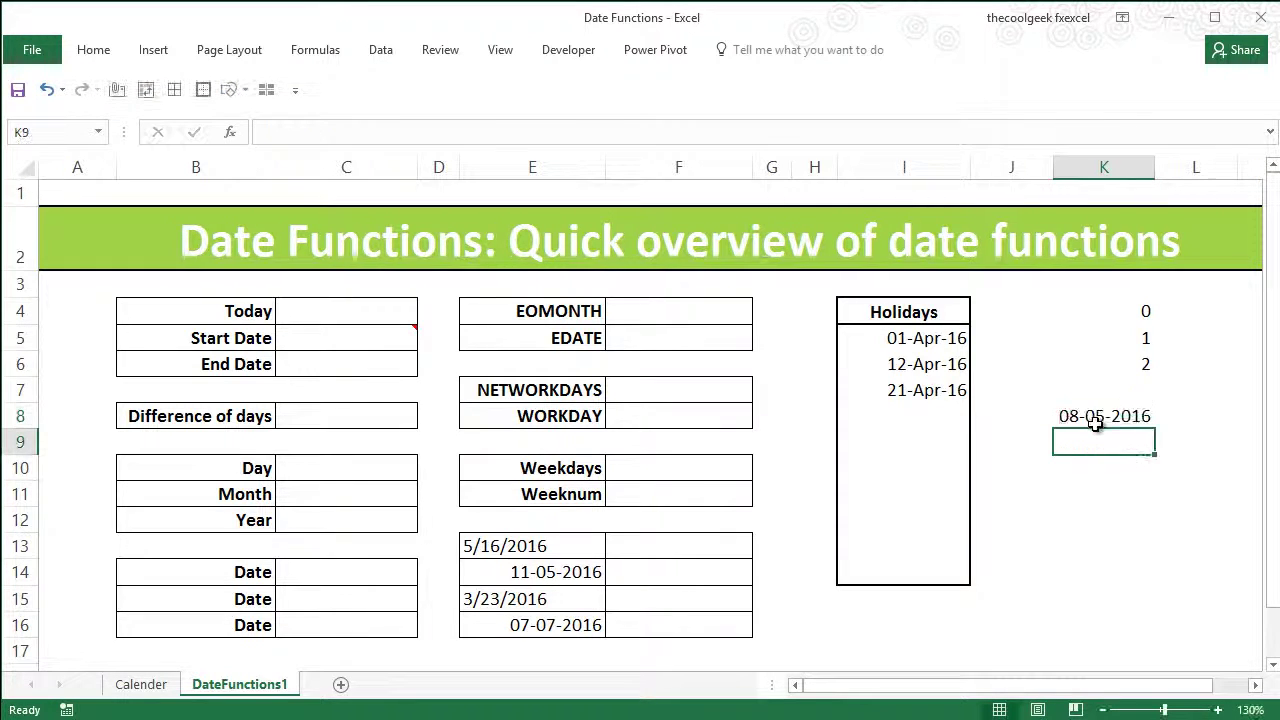
{"action": "left_click", "coordinate": [1095, 421]}
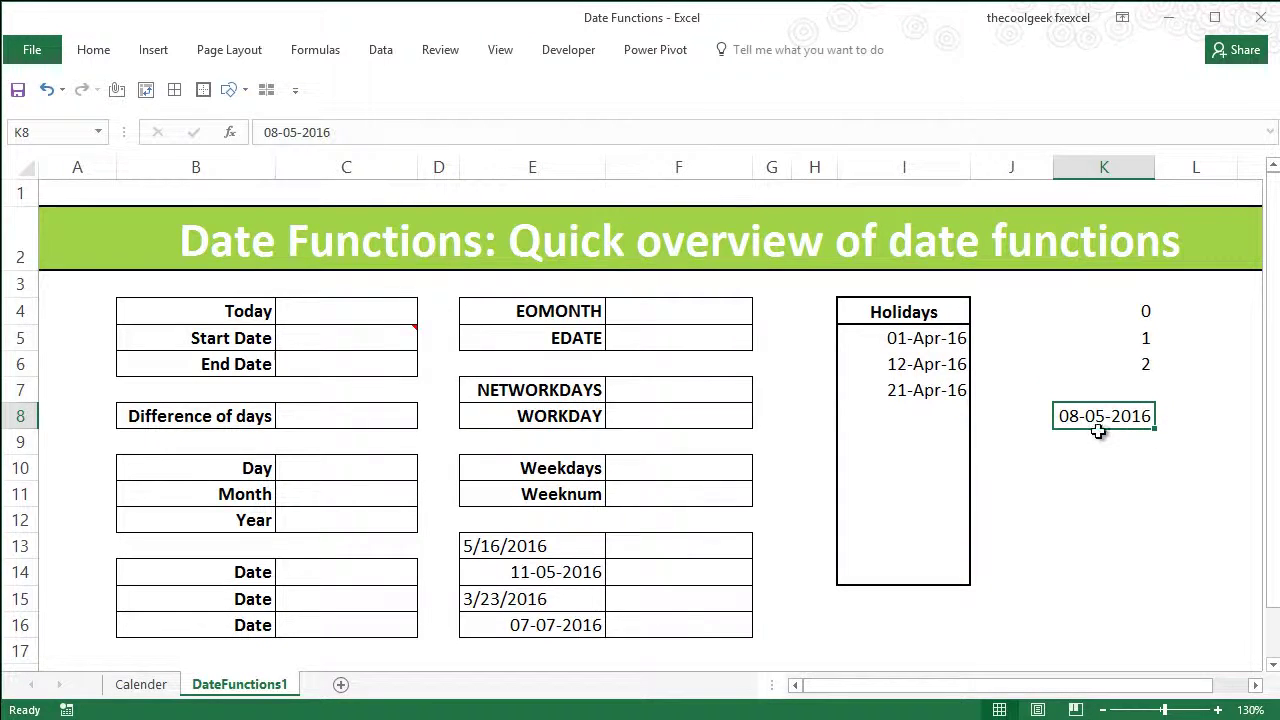
Give K8 General format to reveal serial number 42498, then move it to K9
{"action": "key", "text": "ctrl+1"}
{"action": "left_click_drag", "start_coordinate": [507, 183], "coordinate": [654, 189]}
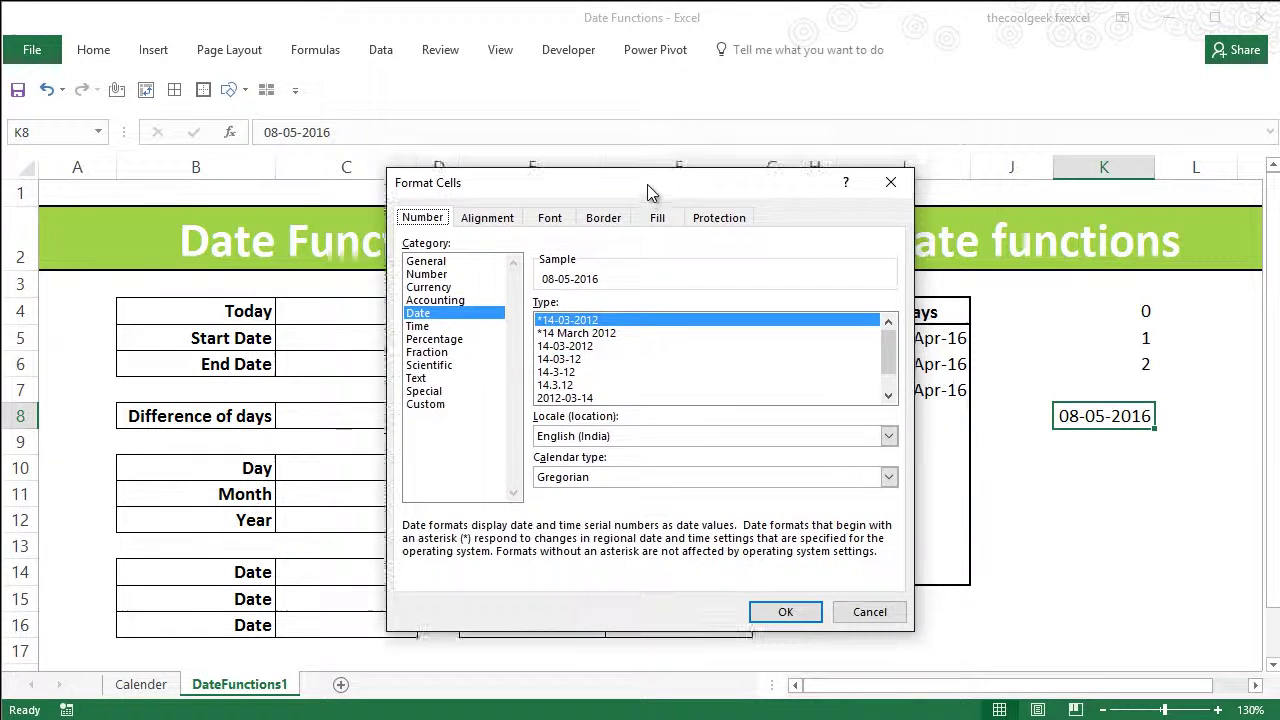
{"action": "left_click", "coordinate": [430, 261]}
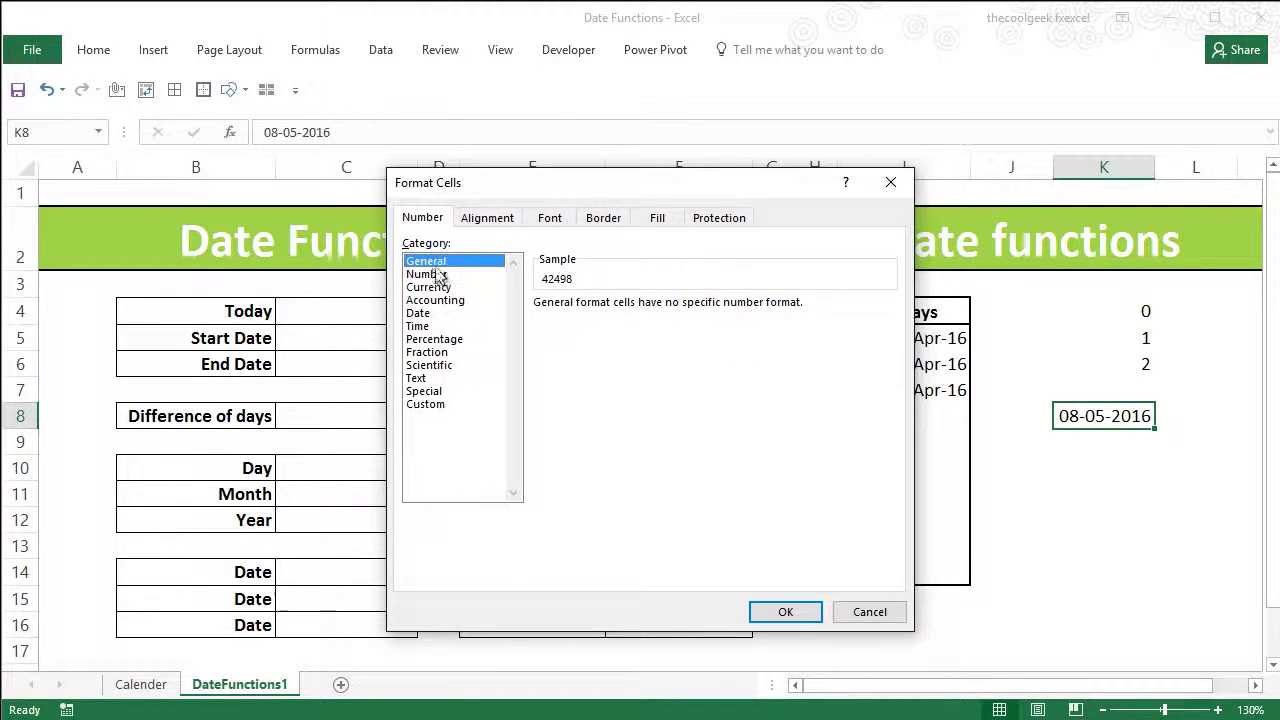
{"action": "left_click", "coordinate": [779, 611]}
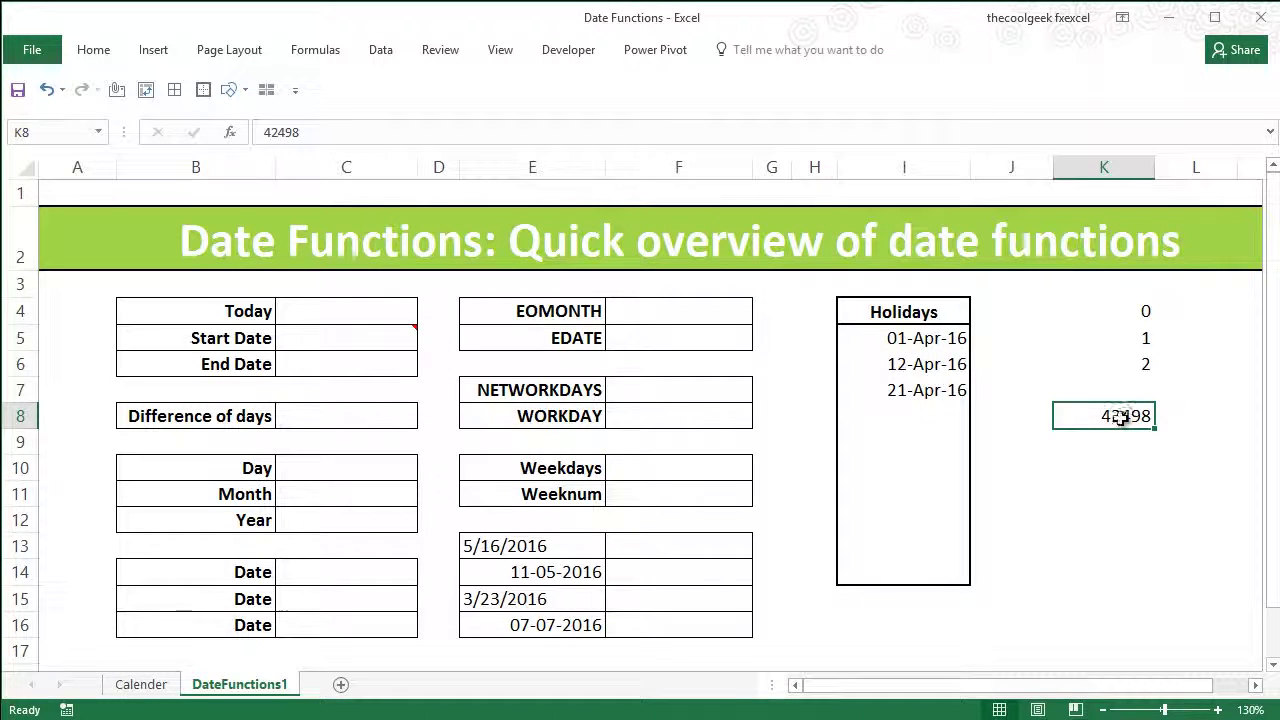
{"action": "left_click_drag", "start_coordinate": [1121, 424], "coordinate": [1120, 467]}
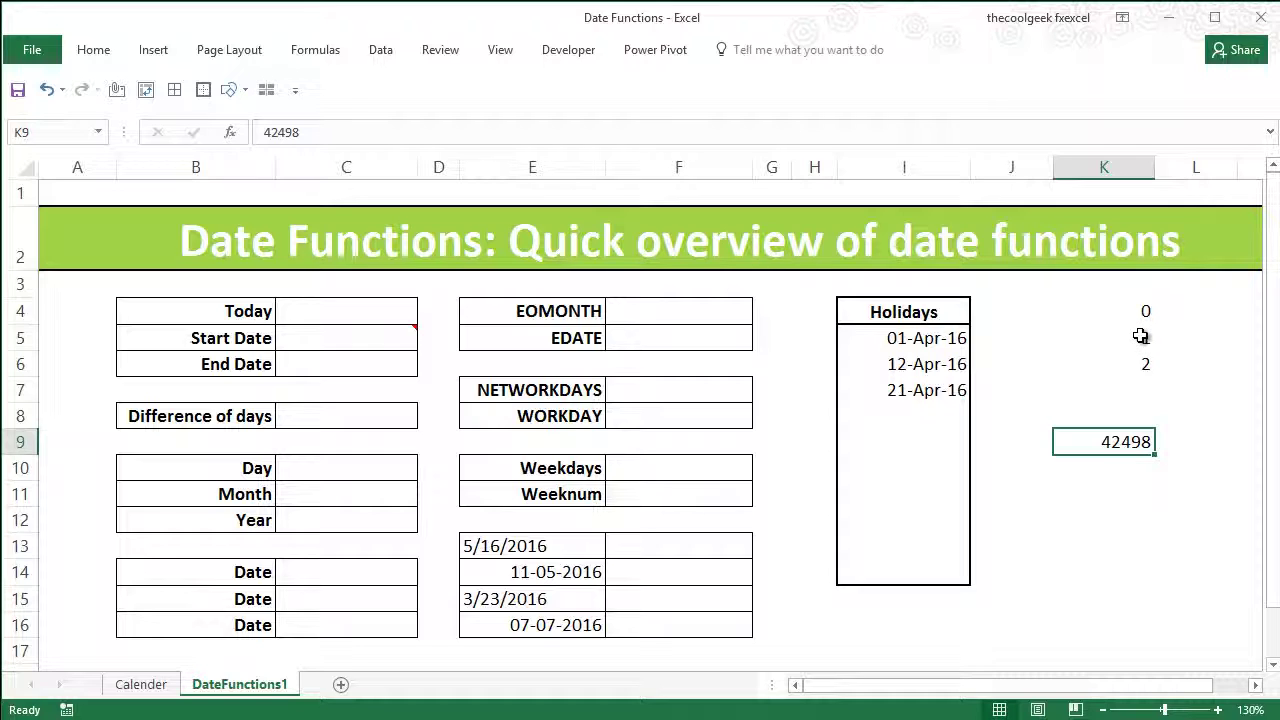
Apply the '14 March 2012' date format to K4 so 0 reads 00 January 1900
{"action": "left_click", "coordinate": [1120, 390]}
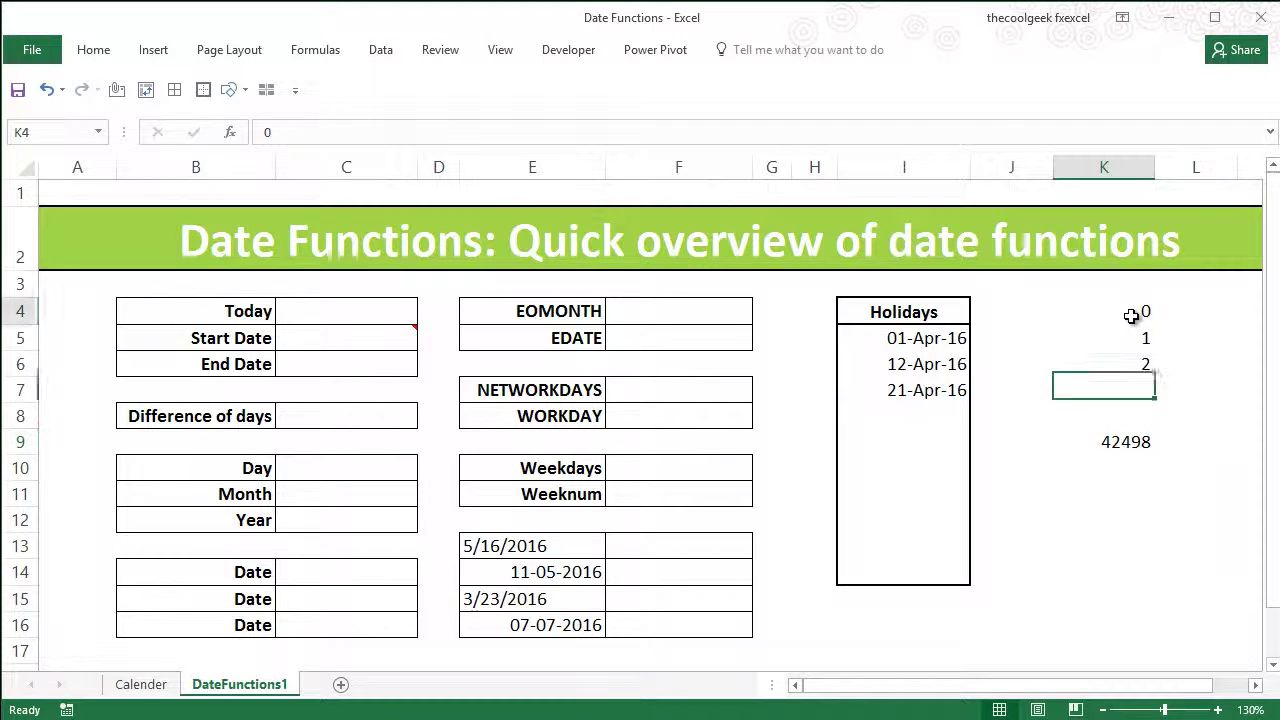
{"action": "mouse_move", "coordinate": [1137, 314]}
{"action": "left_mouse_down"}
{"action": "mouse_move", "coordinate": [1146, 400]}
{"action": "mouse_move", "coordinate": [1131, 318]}
{"action": "left_mouse_up"}
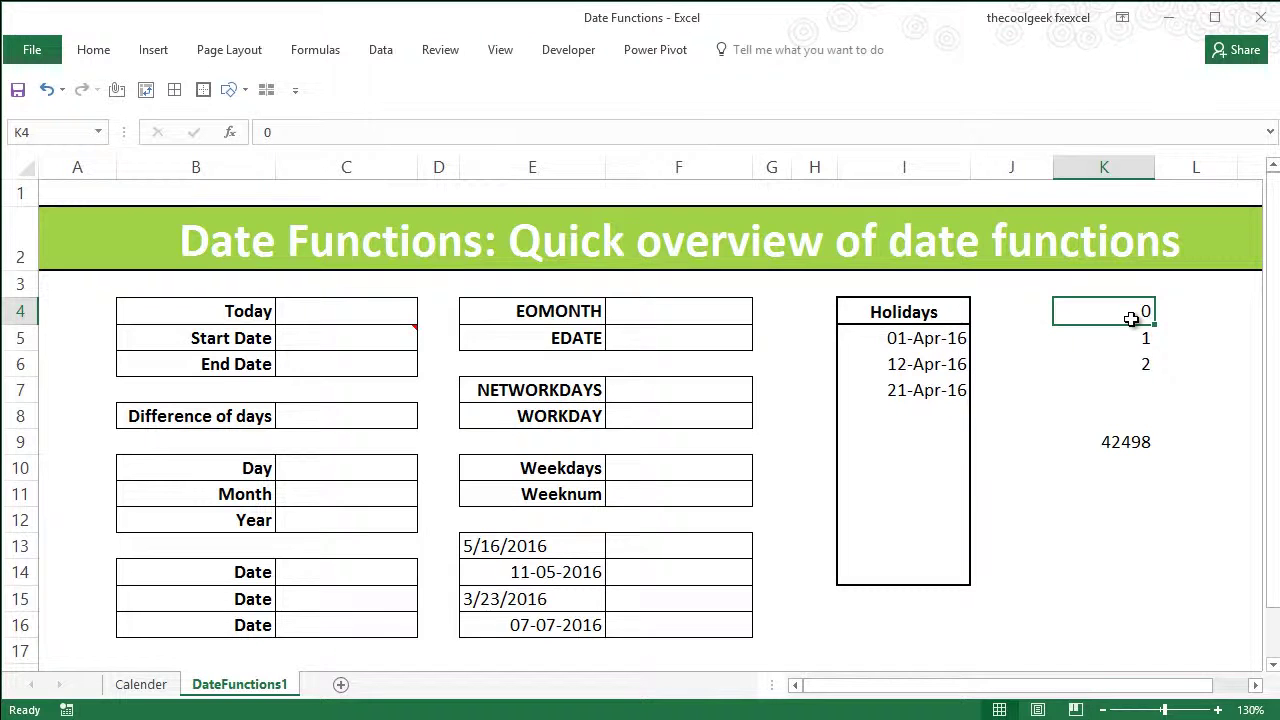
{"action": "key", "text": "ctrl+1"}
{"action": "left_click", "coordinate": [427, 315]}
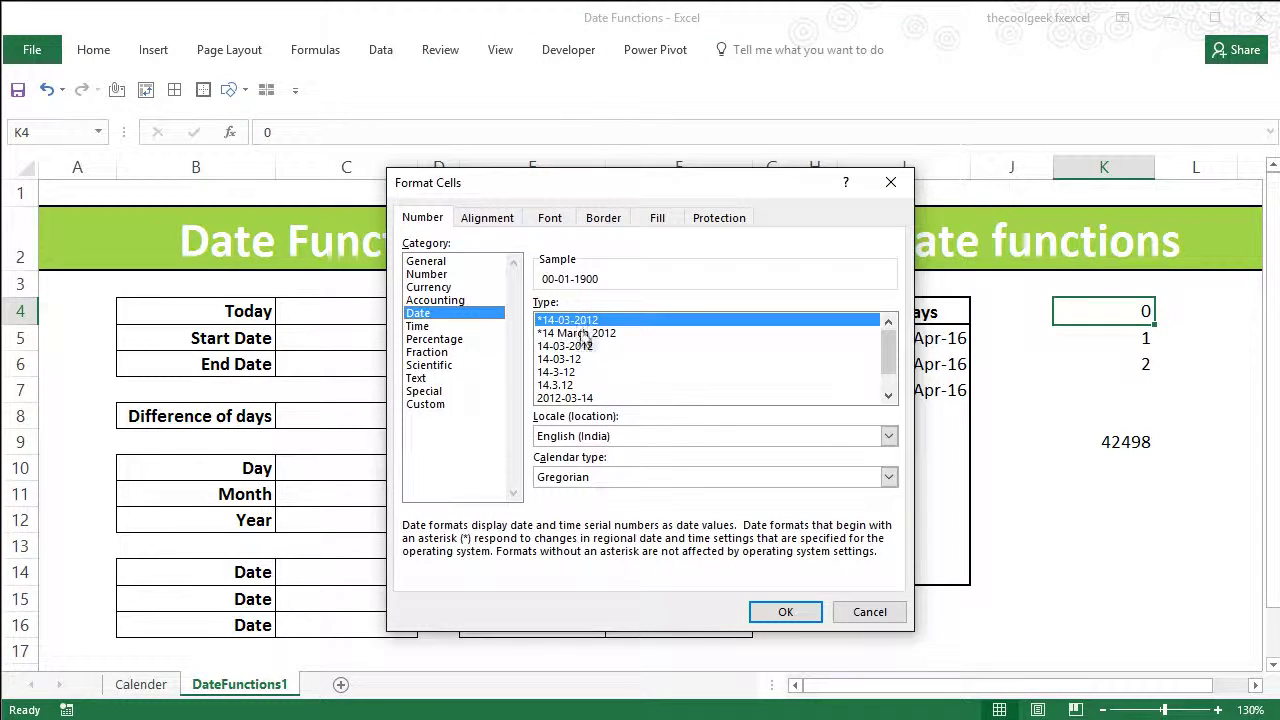
{"action": "left_click_drag", "start_coordinate": [887, 362], "coordinate": [886, 381]}
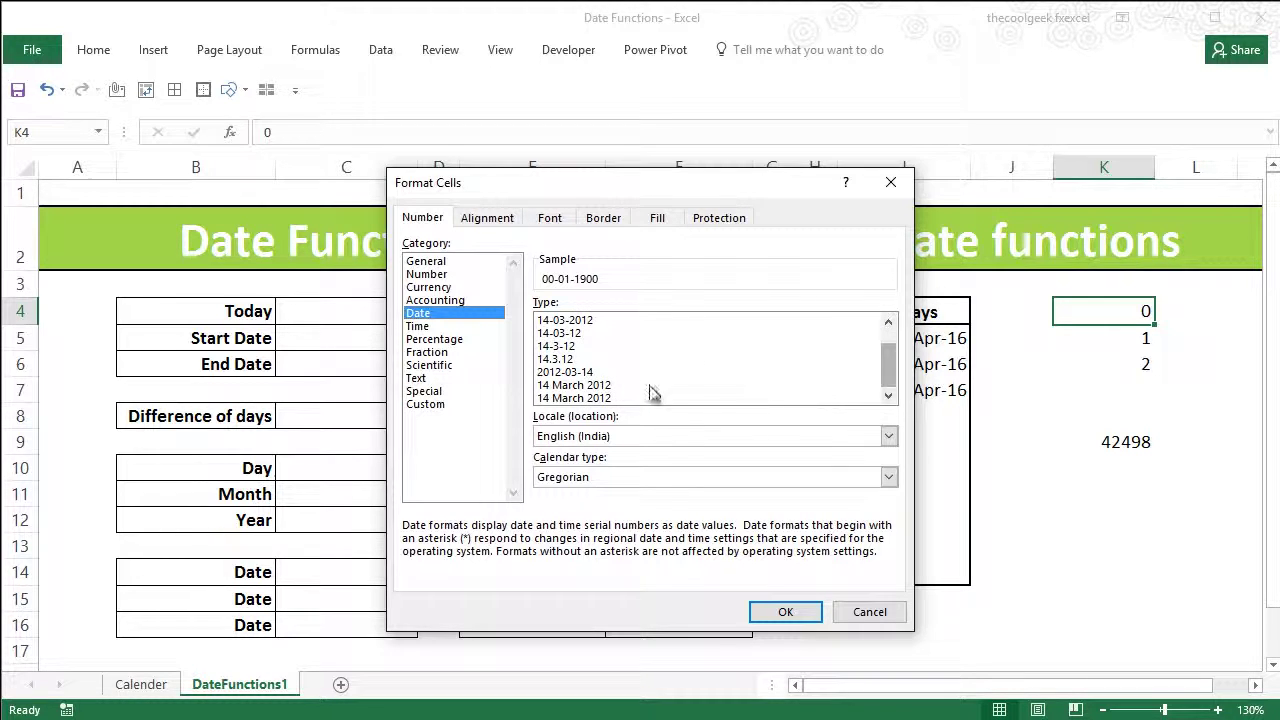
{"action": "left_click", "coordinate": [650, 385]}
{"action": "left_click", "coordinate": [785, 612]}
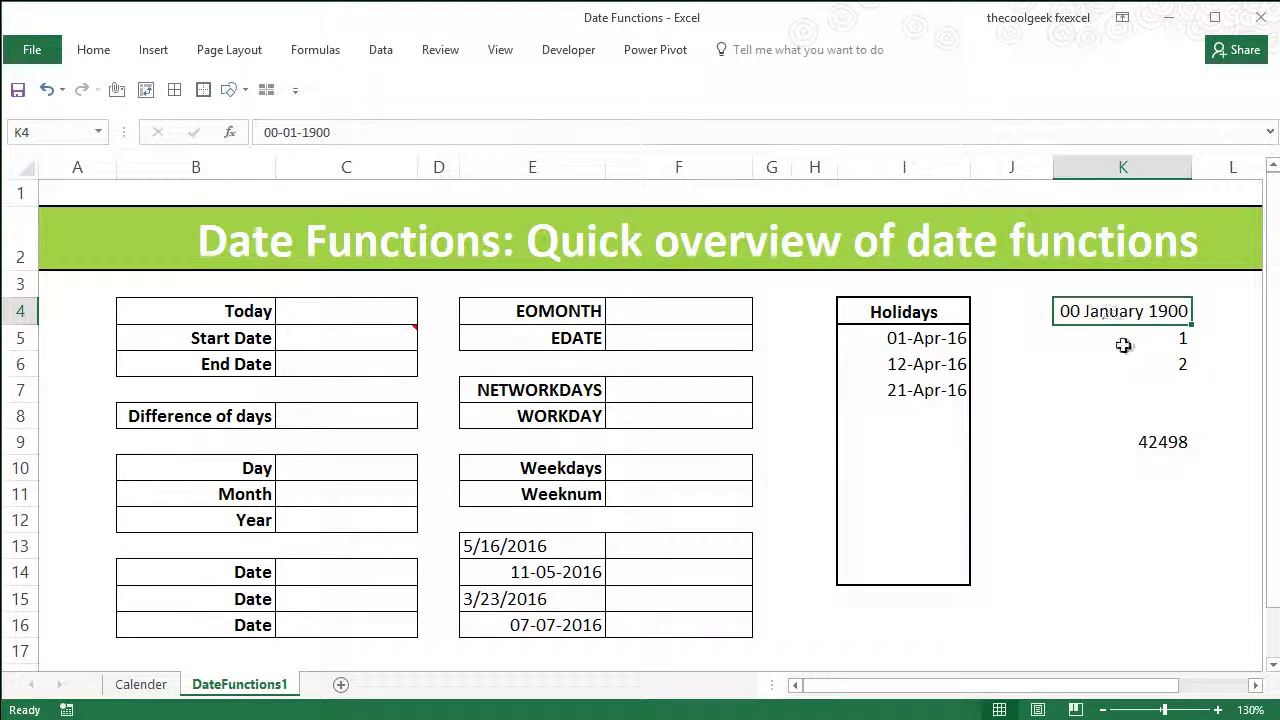
Copy K4's long date format onto K5 and K6 with Format Painter
{"action": "left_click", "coordinate": [90, 52]}
{"action": "left_click", "coordinate": [59, 124]}
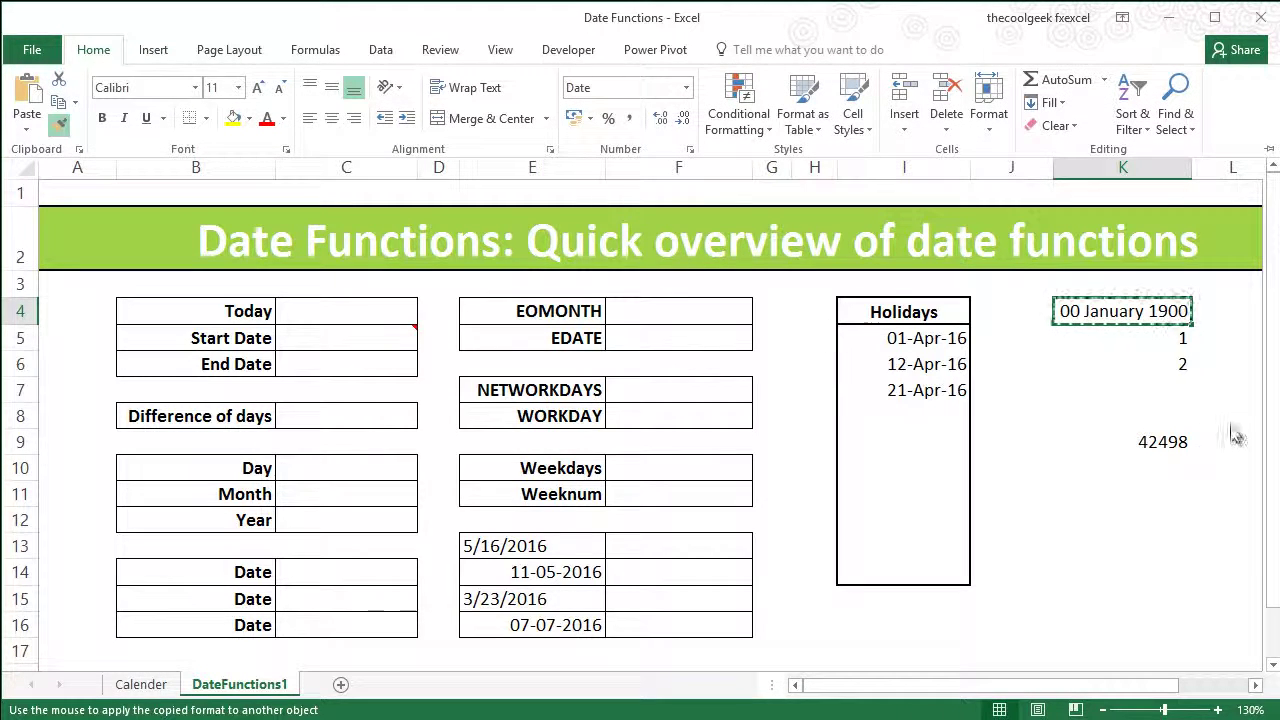
{"action": "left_click", "coordinate": [1140, 338]}
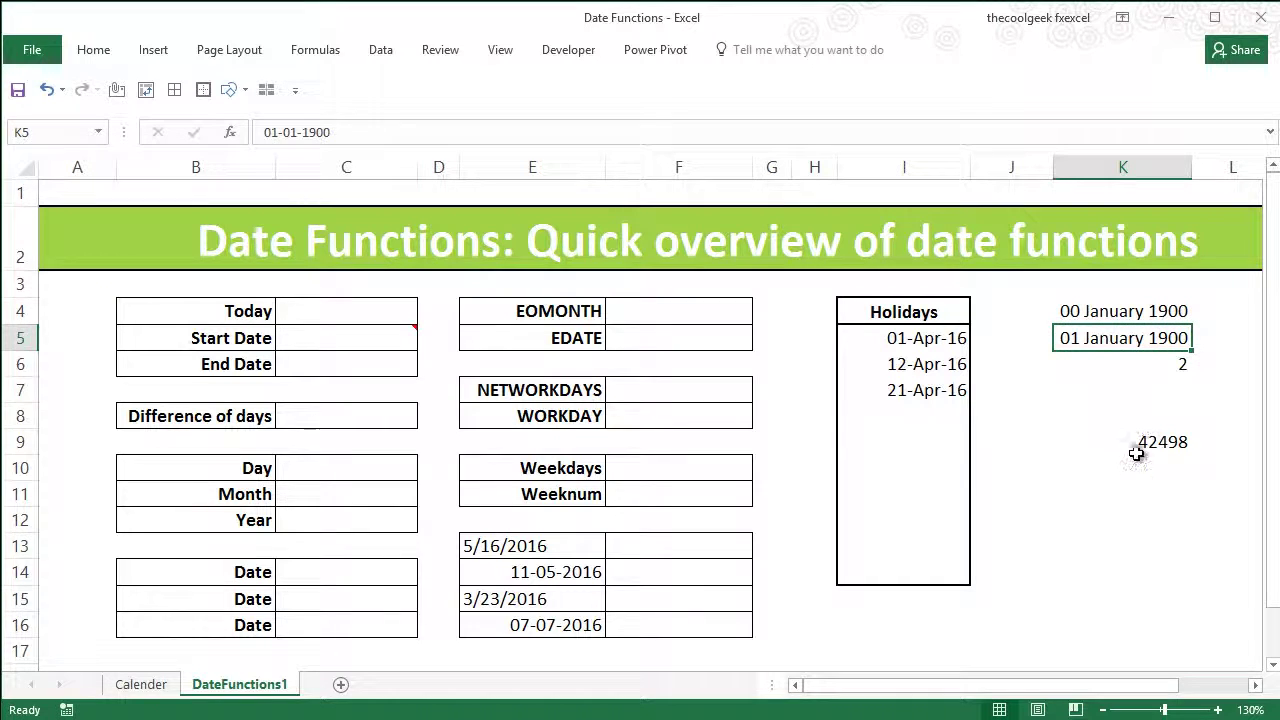
{"action": "left_click", "coordinate": [97, 51]}
{"action": "left_click", "coordinate": [59, 124]}
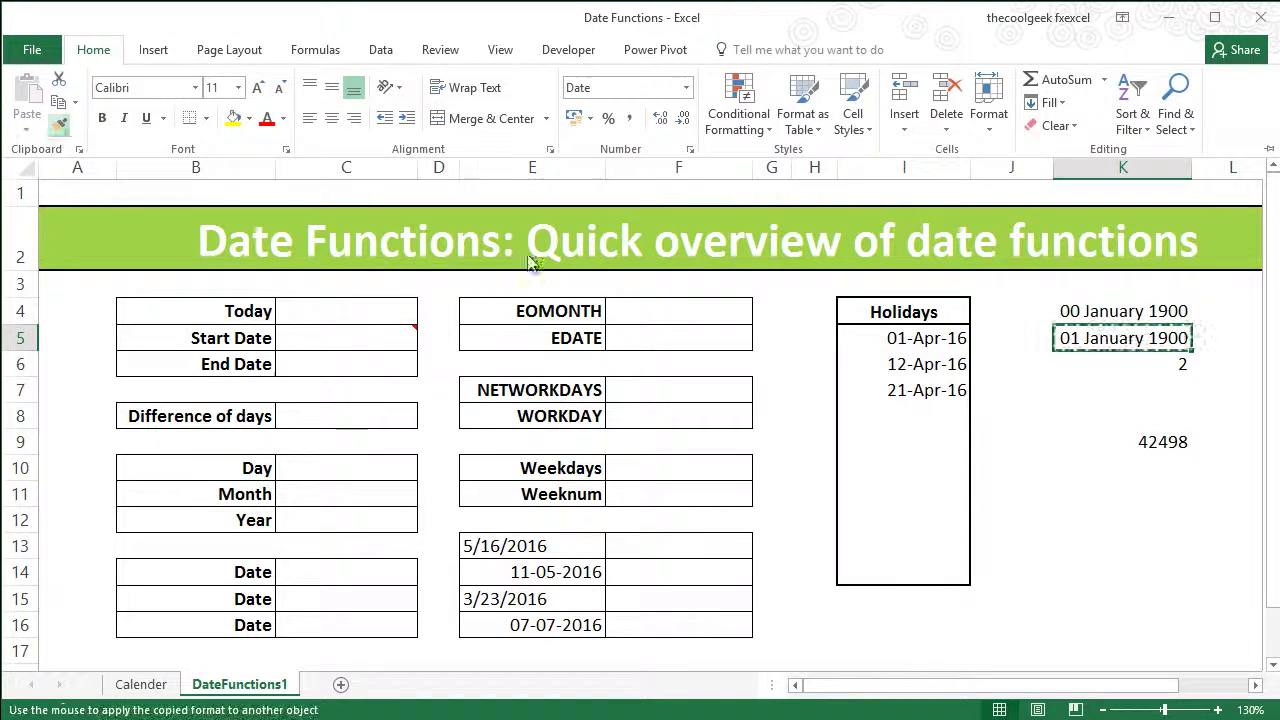
{"action": "left_click", "coordinate": [1150, 370]}
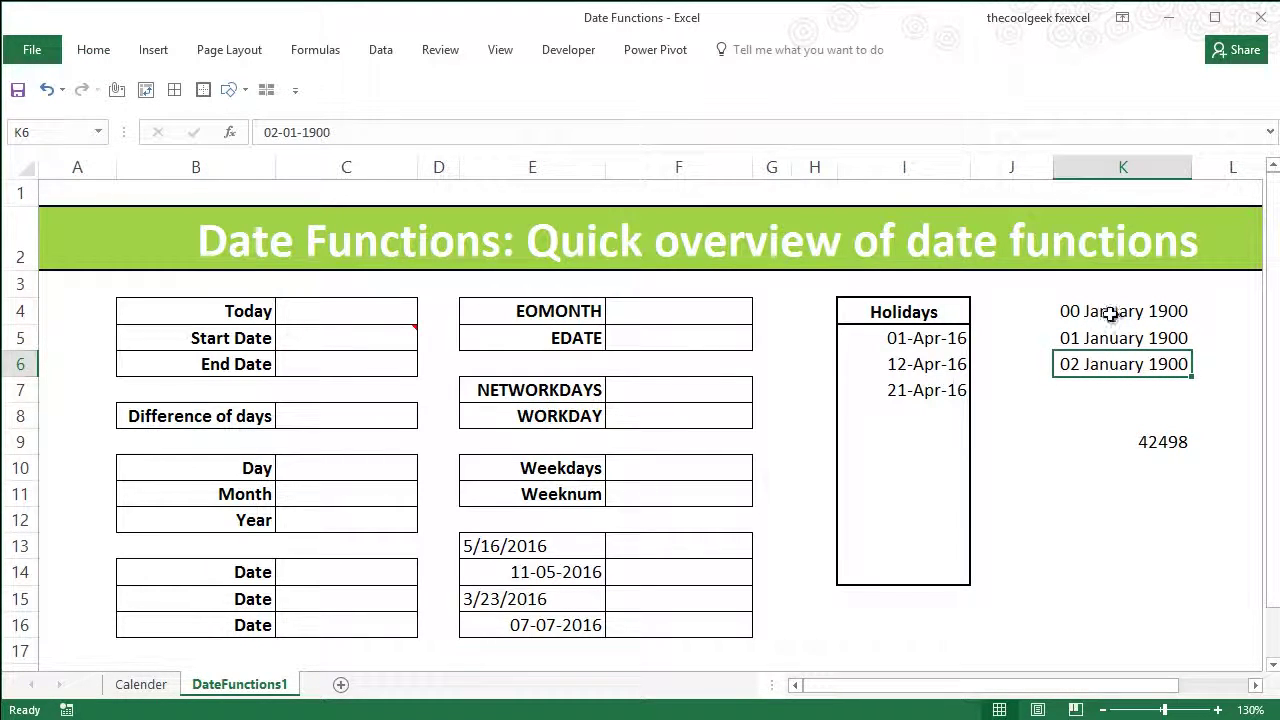
Paint the same date format onto K9 so 42498 reads 08 May 2016
{"action": "left_click", "coordinate": [95, 52]}
{"action": "left_click", "coordinate": [59, 123]}
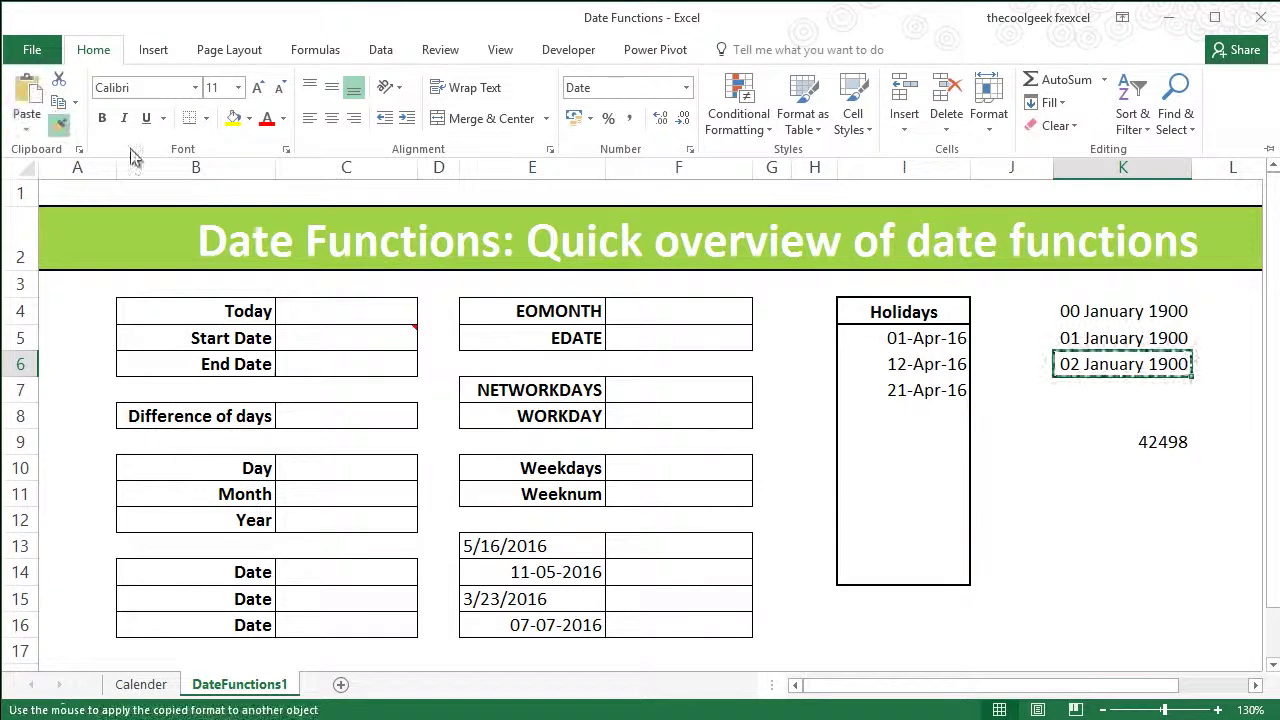
{"action": "left_click", "coordinate": [1157, 446]}
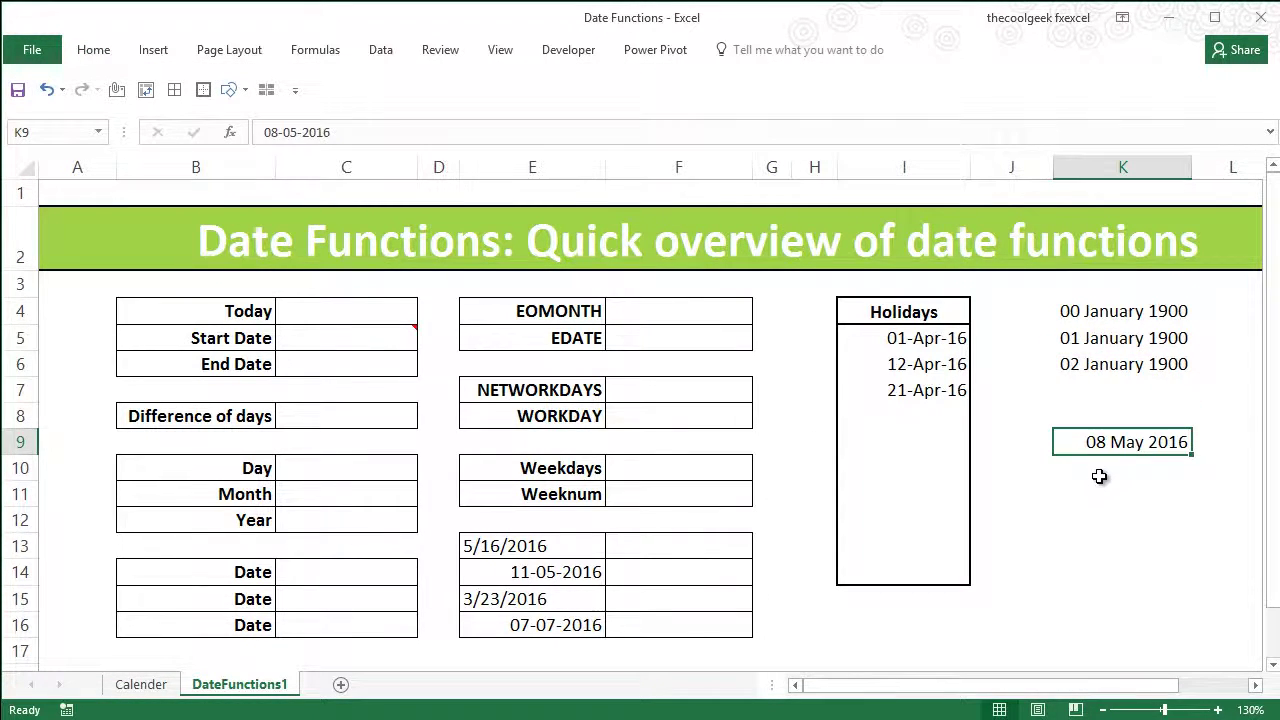
{"action": "left_click", "coordinate": [1099, 476]}
{"action": "left_click", "coordinate": [1105, 500]}
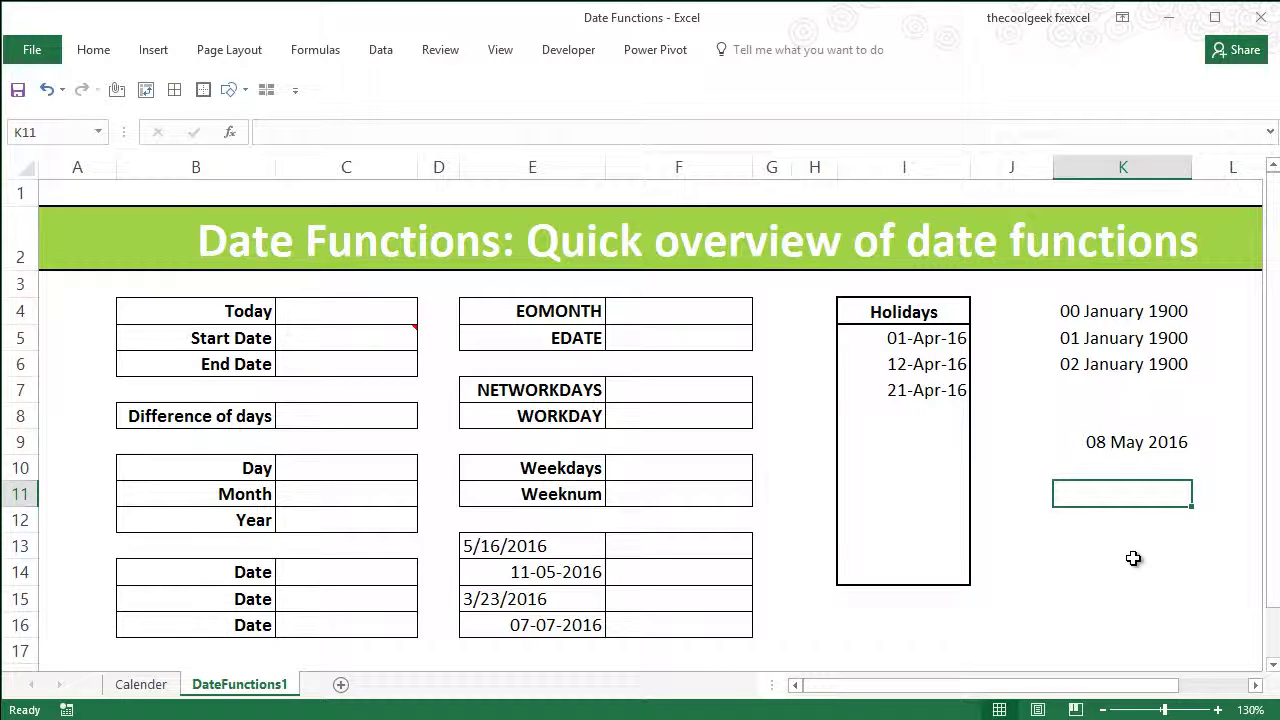
Enter 15-15-2016 in K11, which Excel keeps as plain text
{"action": "type", "text": "15"}
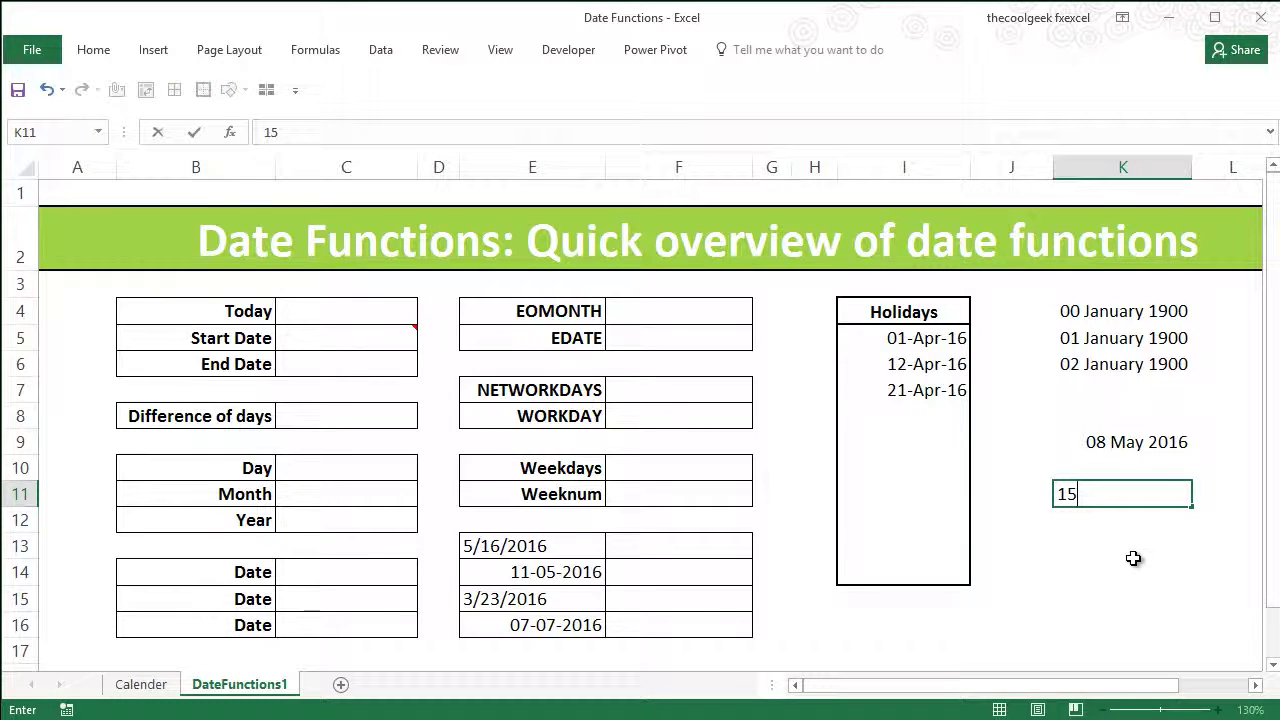
{"action": "type", "text": "-15-2016"}
{"action": "key", "text": "Return"}
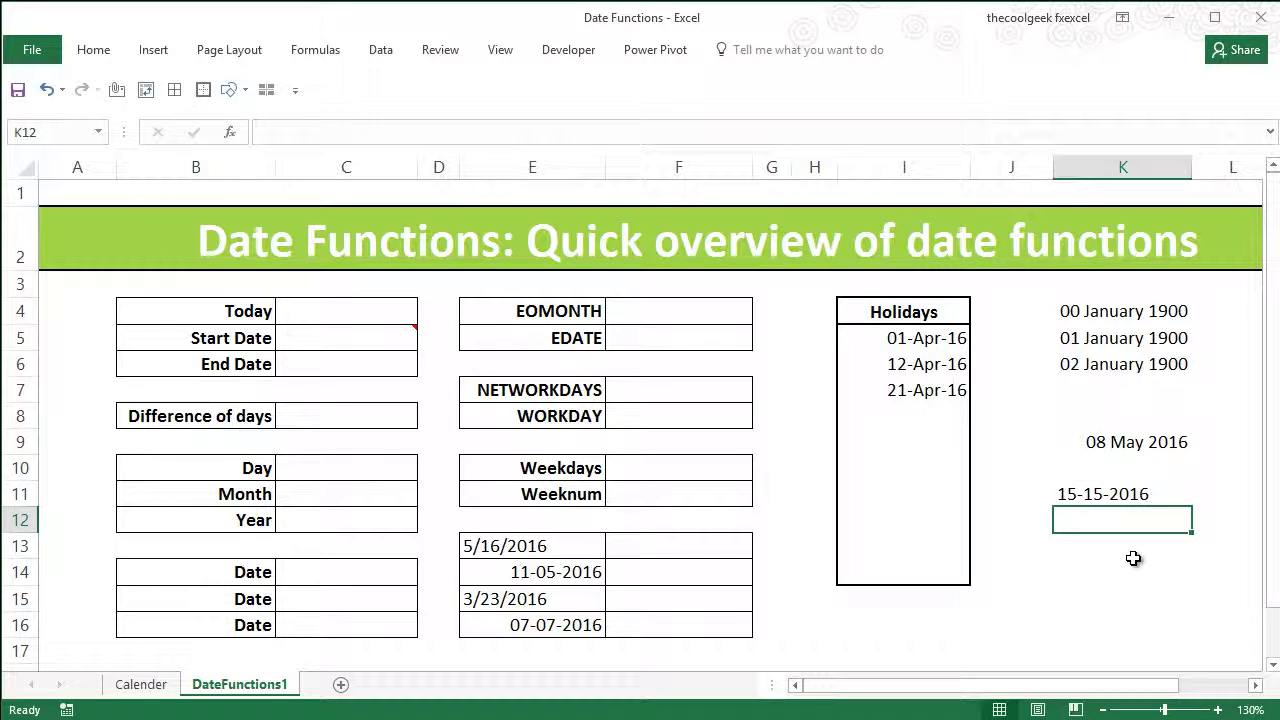
{"action": "left_click", "coordinate": [1136, 490]}
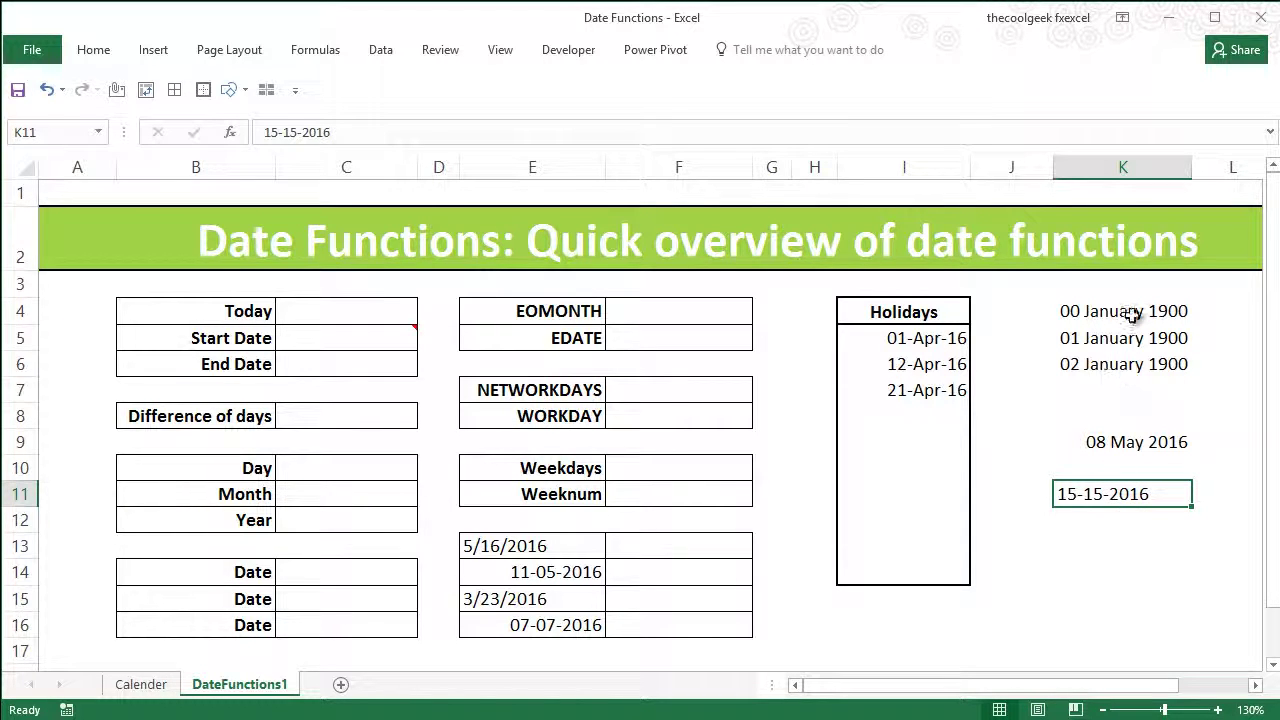
Widen column K so the dates in K4:K9 fit comfortably
{"action": "left_click_drag", "start_coordinate": [1134, 312], "coordinate": [1137, 438]}
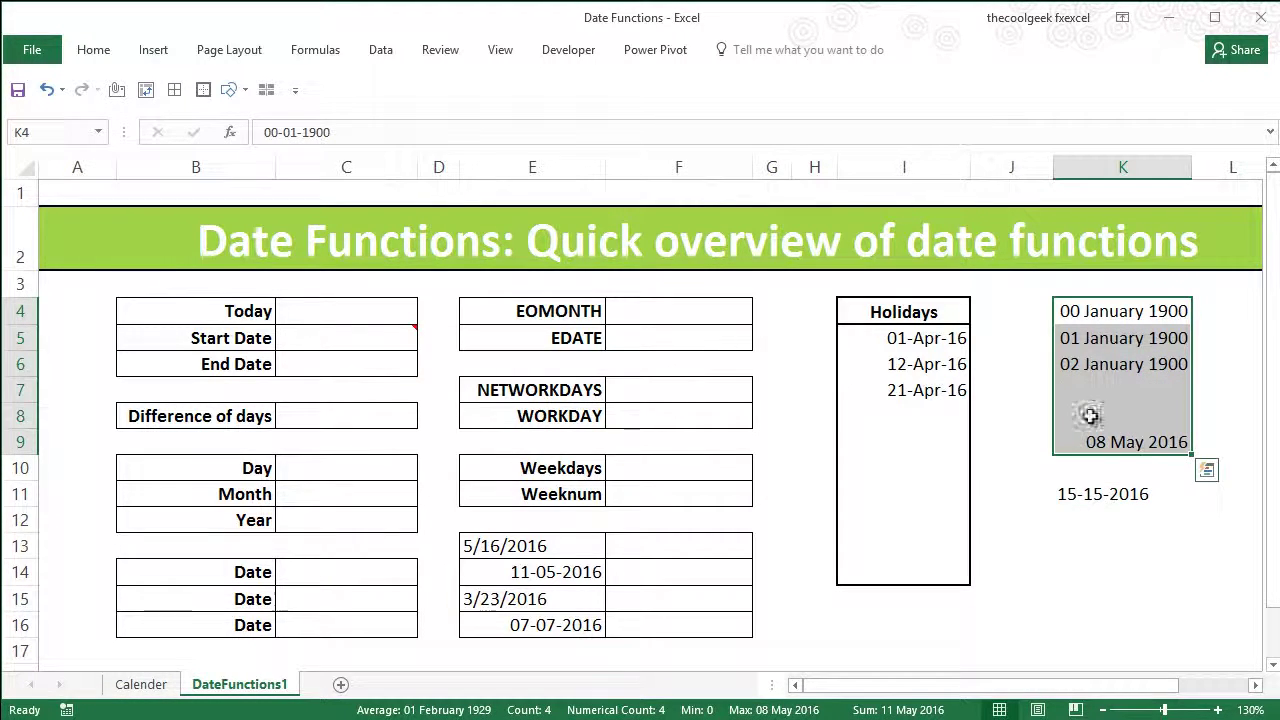
{"action": "left_click_drag", "start_coordinate": [1191, 167], "coordinate": [1214, 168]}
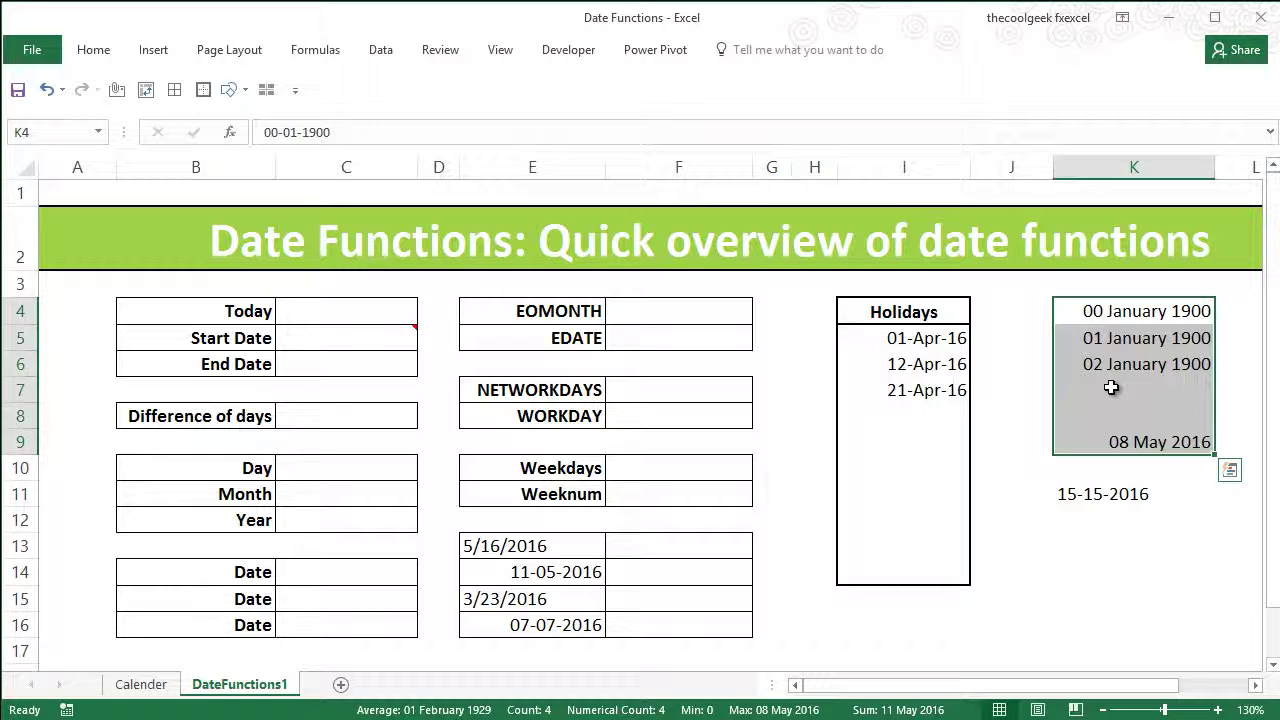
{"action": "left_click", "coordinate": [1127, 496]}
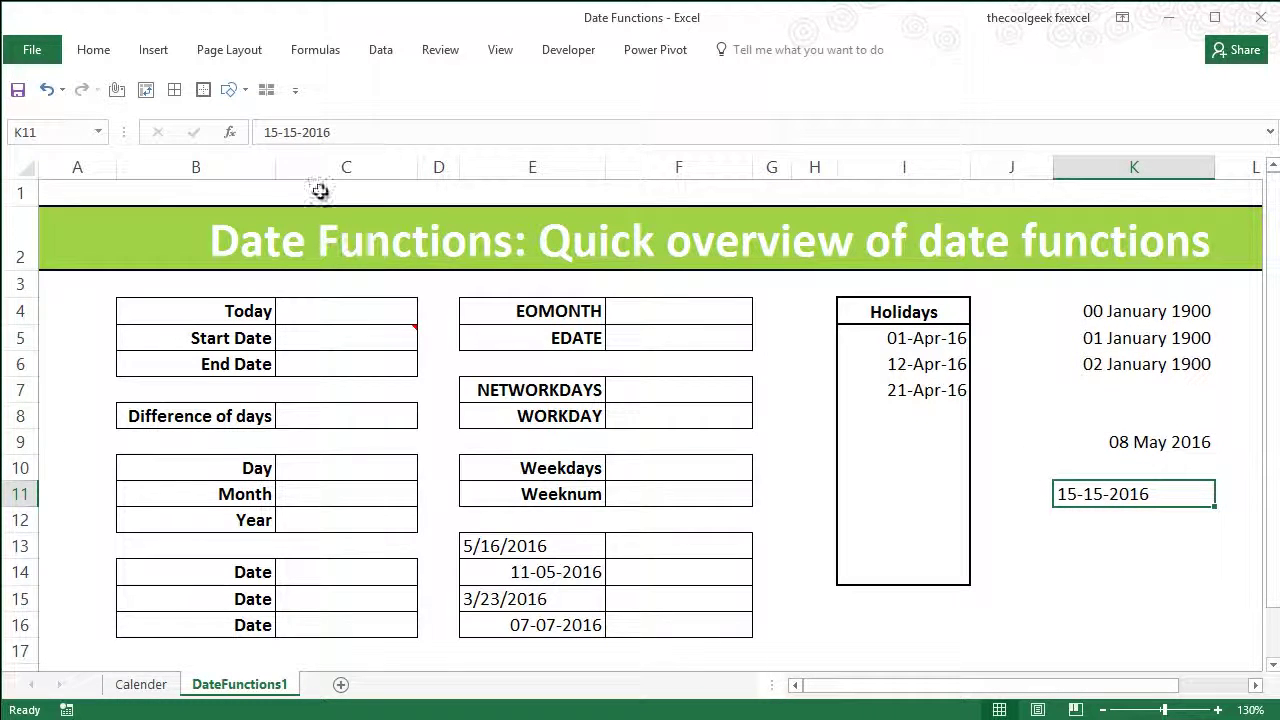
Change K11's month to 3 in the formula bar, making it 15-03-2016
{"action": "double_click", "coordinate": [290, 131]}
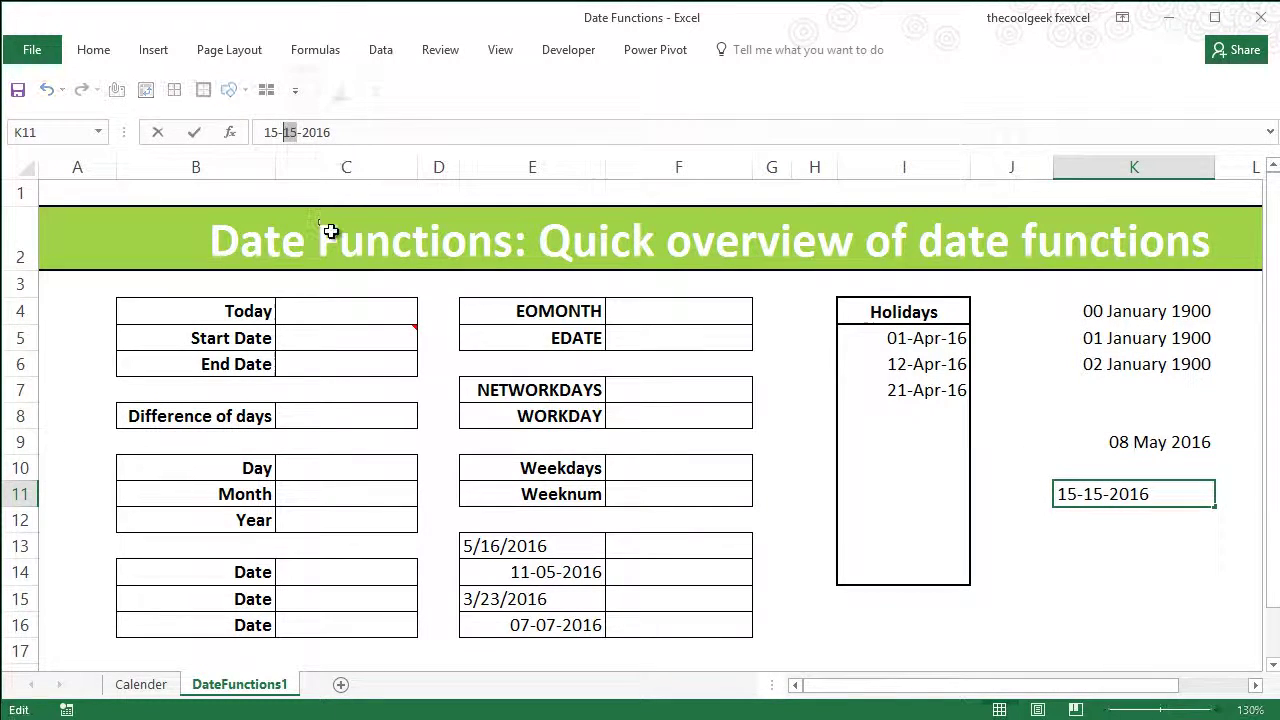
{"action": "type", "text": "3"}
{"action": "key", "text": "Return"}
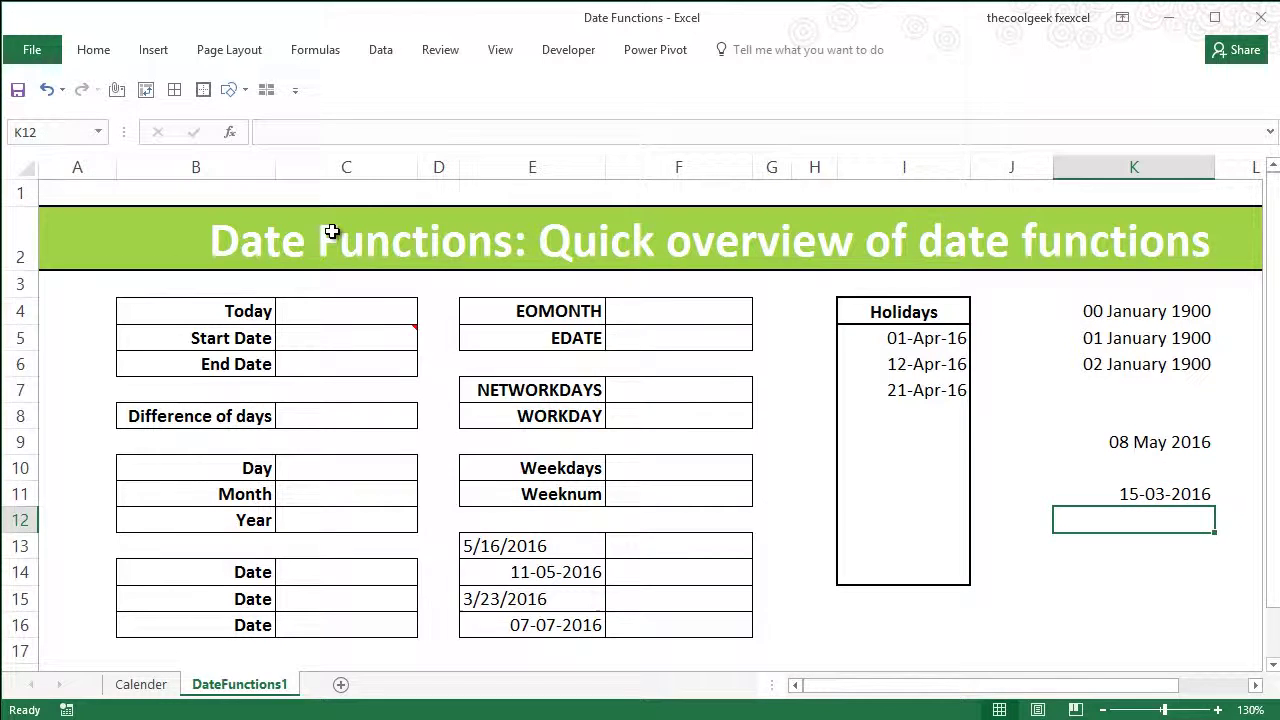
{"action": "left_click", "coordinate": [1187, 496]}
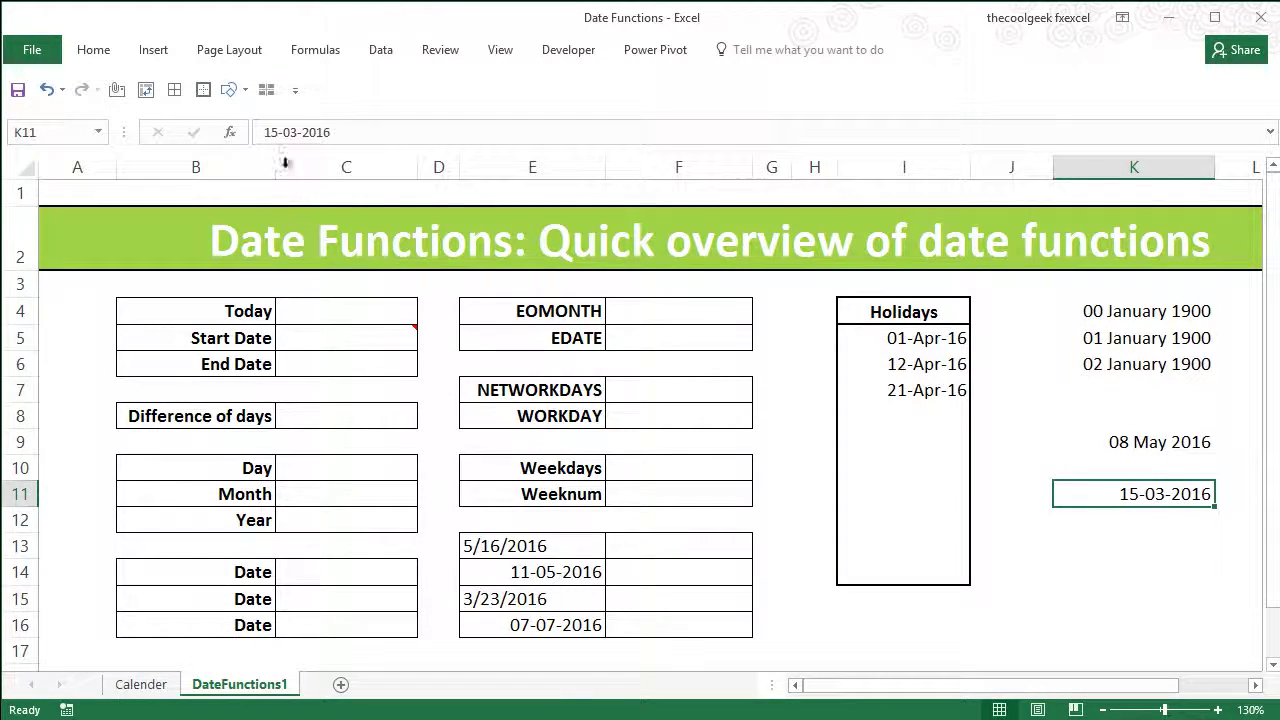
Edit K11 to 15-15-2016 and then 03-15-2016, both staying as text
{"action": "double_click", "coordinate": [298, 136]}
{"action": "type", "text": "15"}
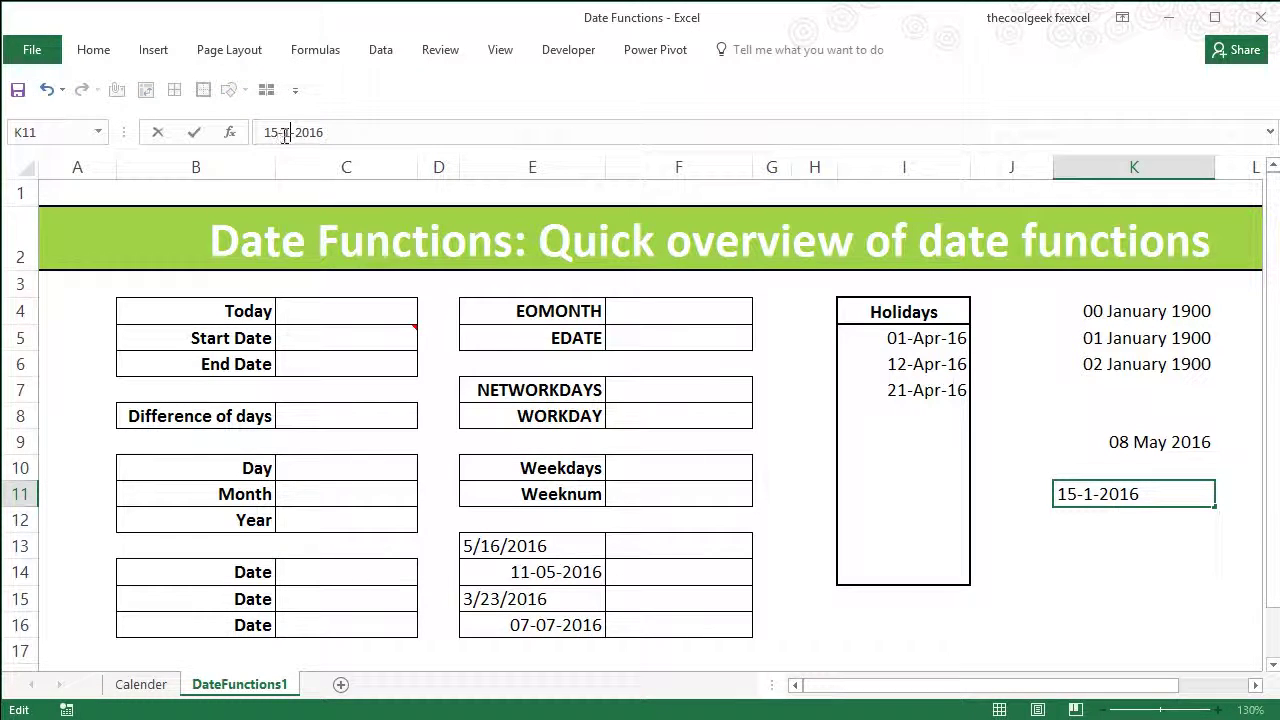
{"action": "double_click", "coordinate": [268, 133]}
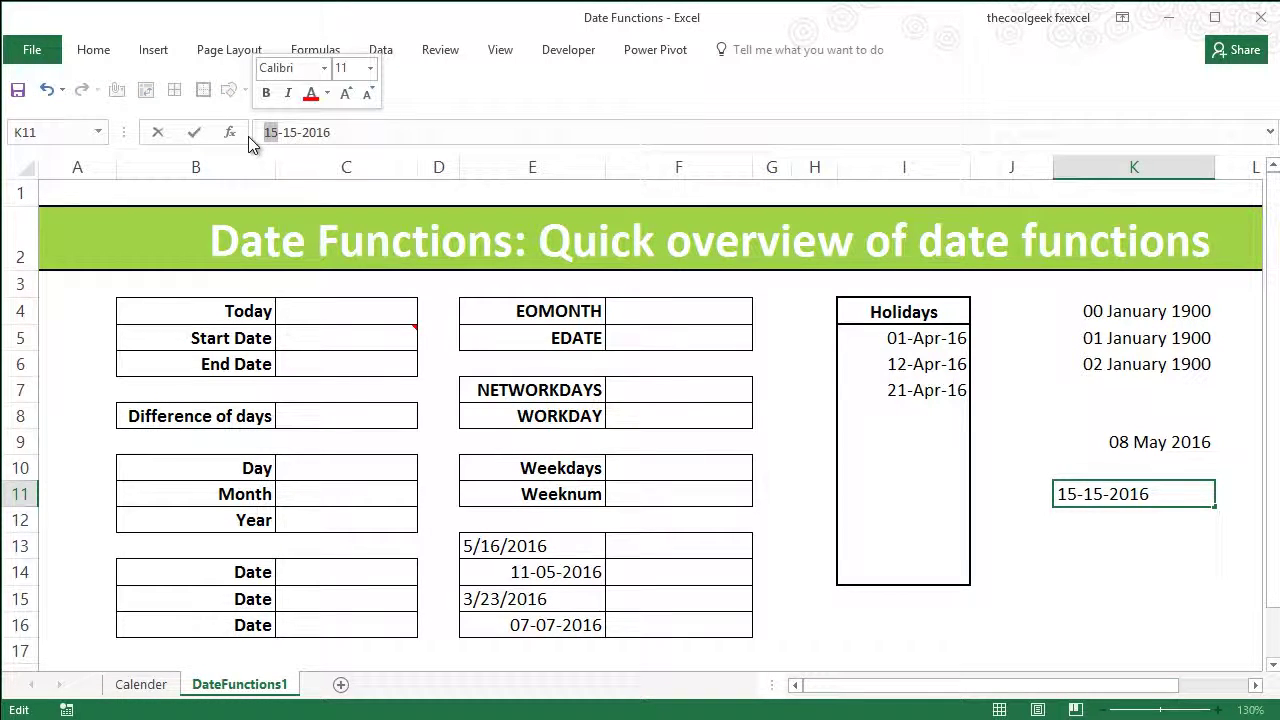
{"action": "type", "text": "03"}
{"action": "key", "text": "Return"}
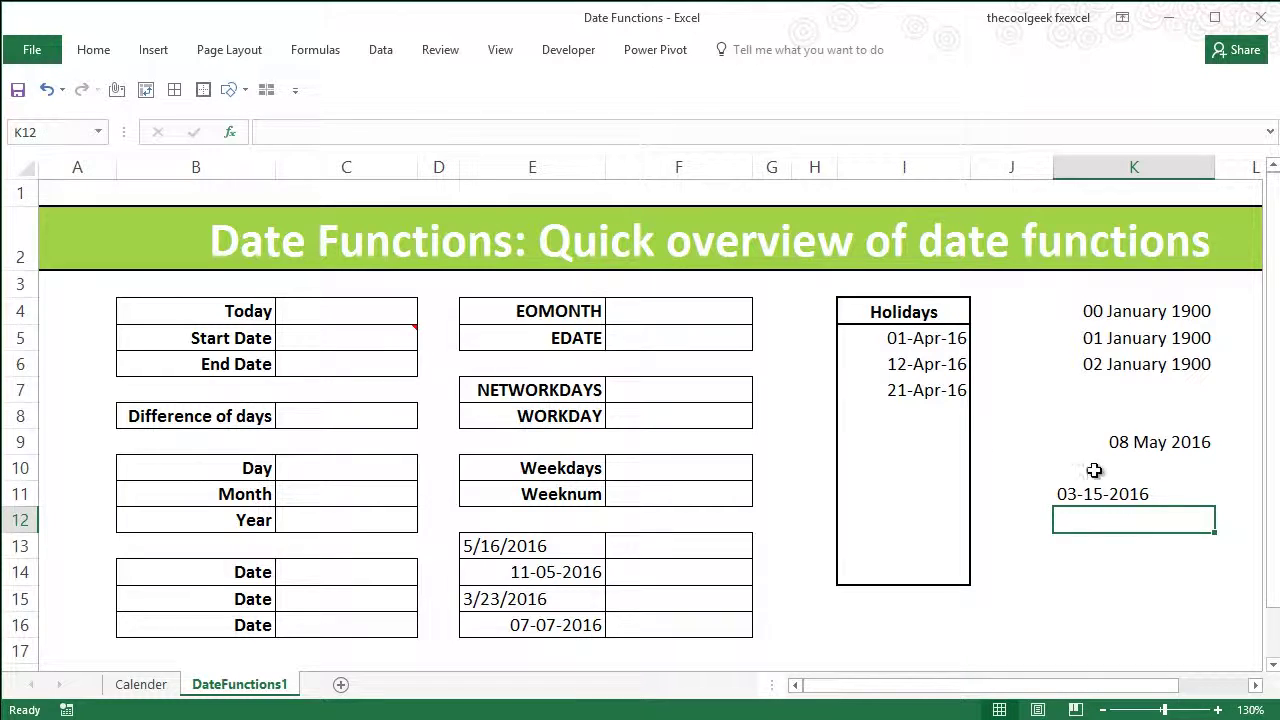
{"action": "left_click", "coordinate": [1101, 497]}
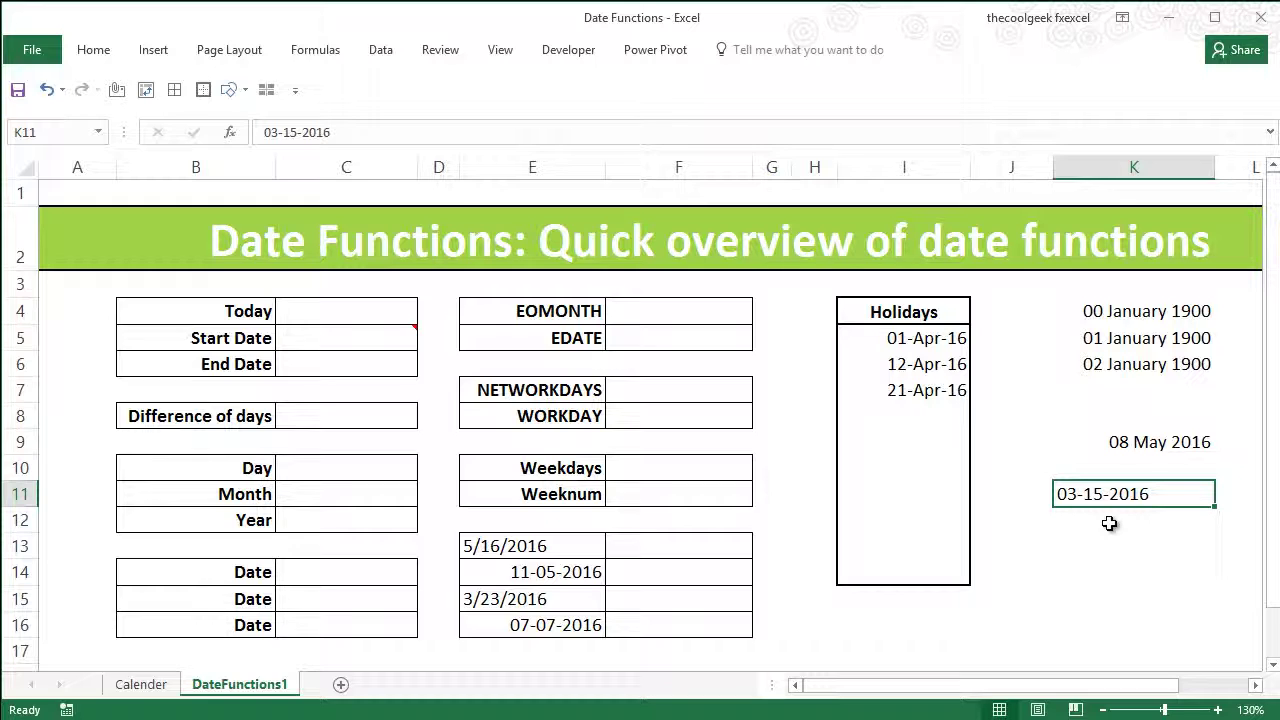
Retype 15-03-2016 in K11 so Excel accepts it as a real date
{"action": "type", "text": "15-03"}
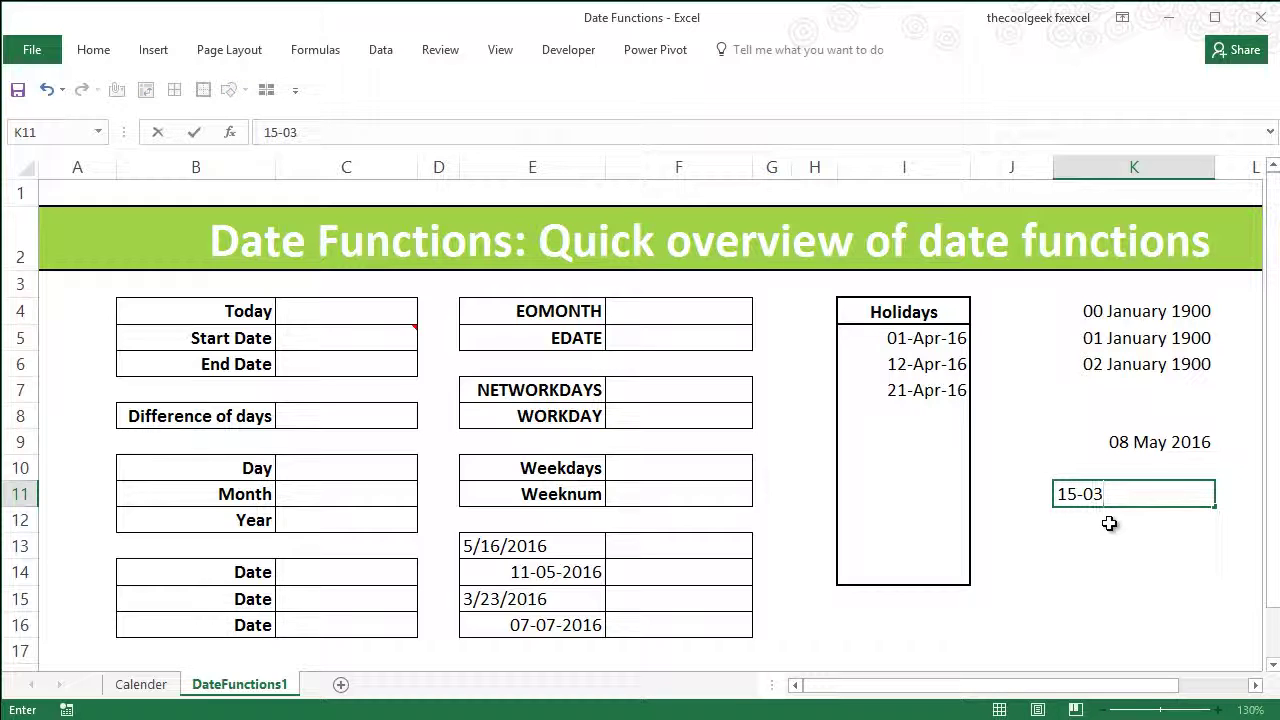
{"action": "type", "text": "-20136"}
{"action": "key", "text": "Return"}
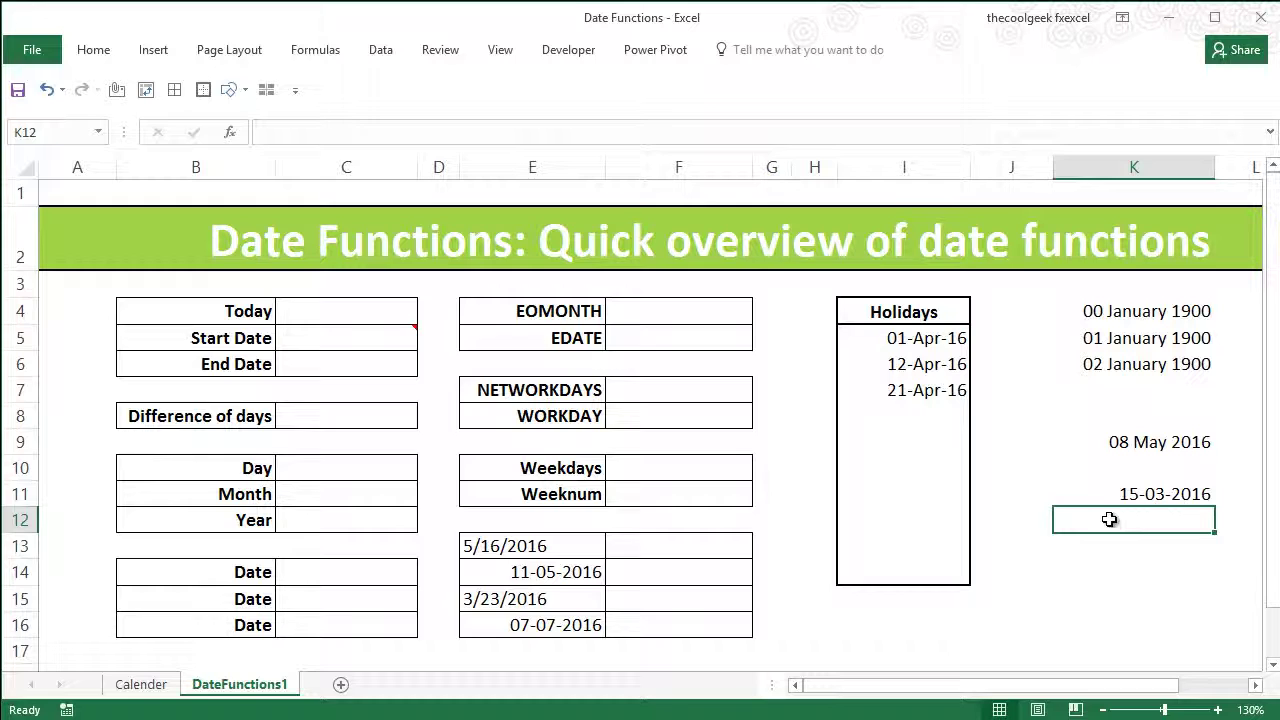
{"action": "left_click", "coordinate": [1125, 498]}
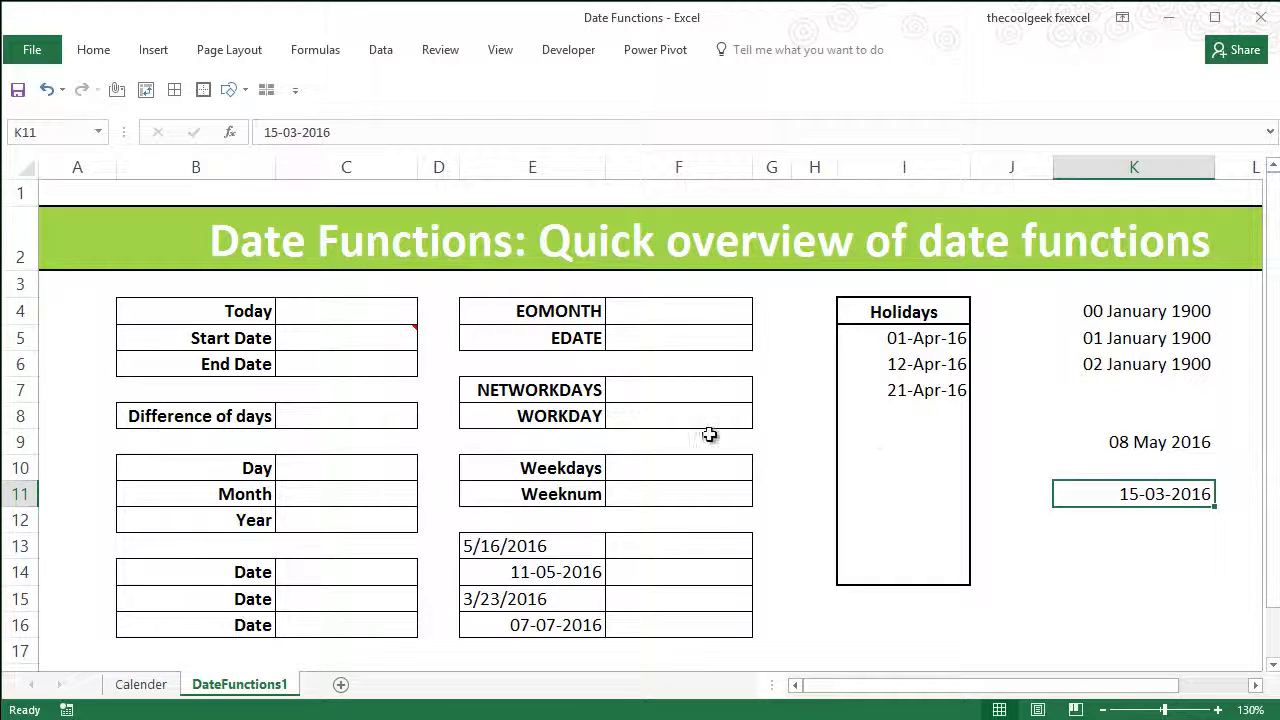
{"action": "key", "text": "ctrl+1"}
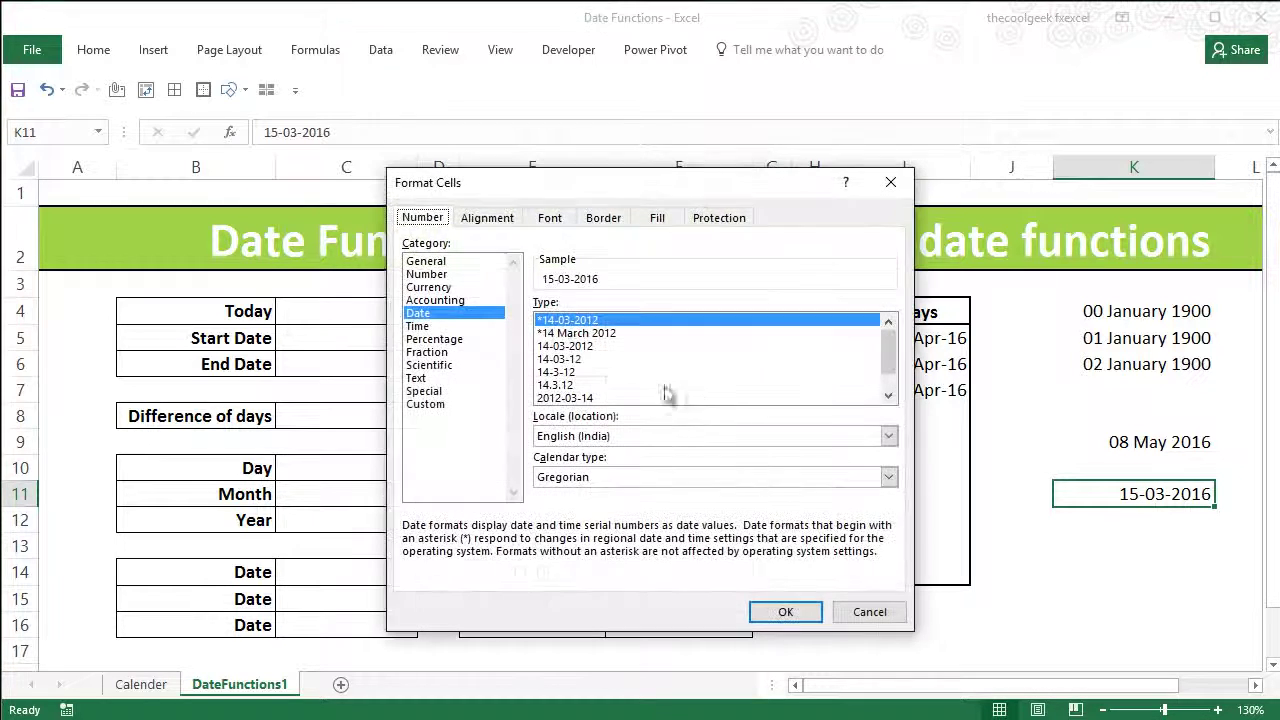
{"action": "left_click", "coordinate": [448, 261]}
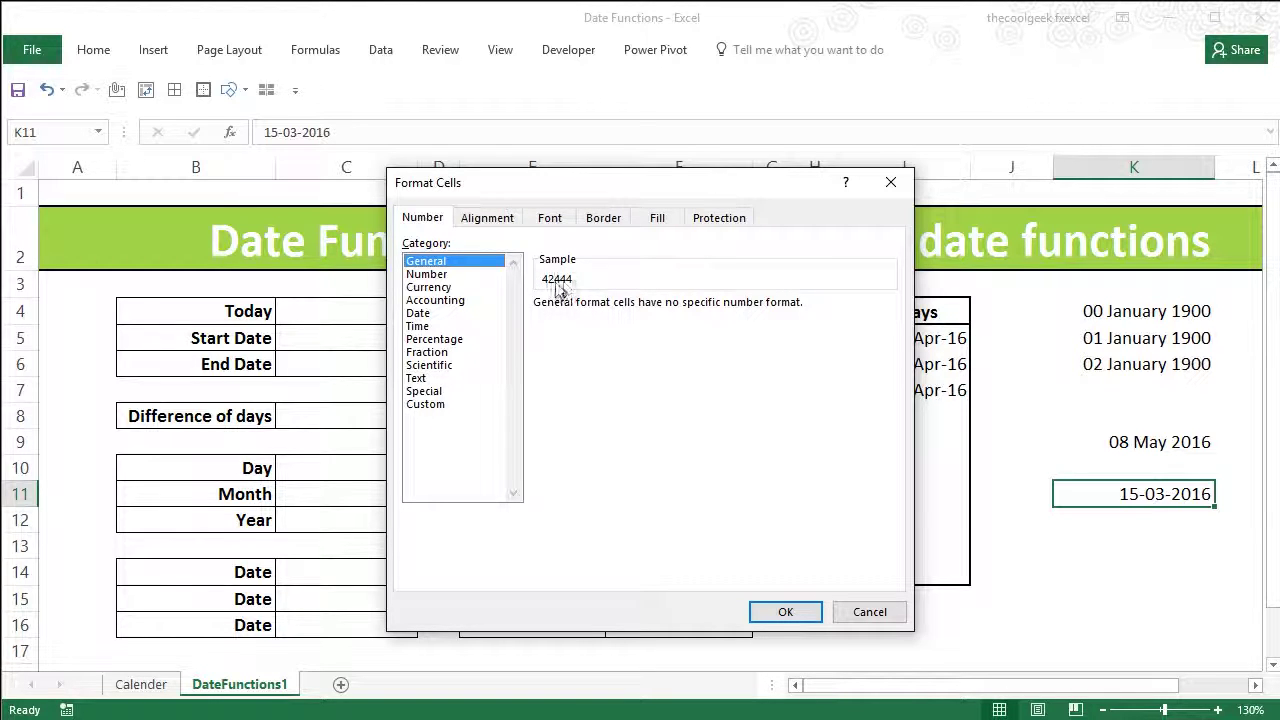
{"action": "left_click", "coordinate": [858, 610]}
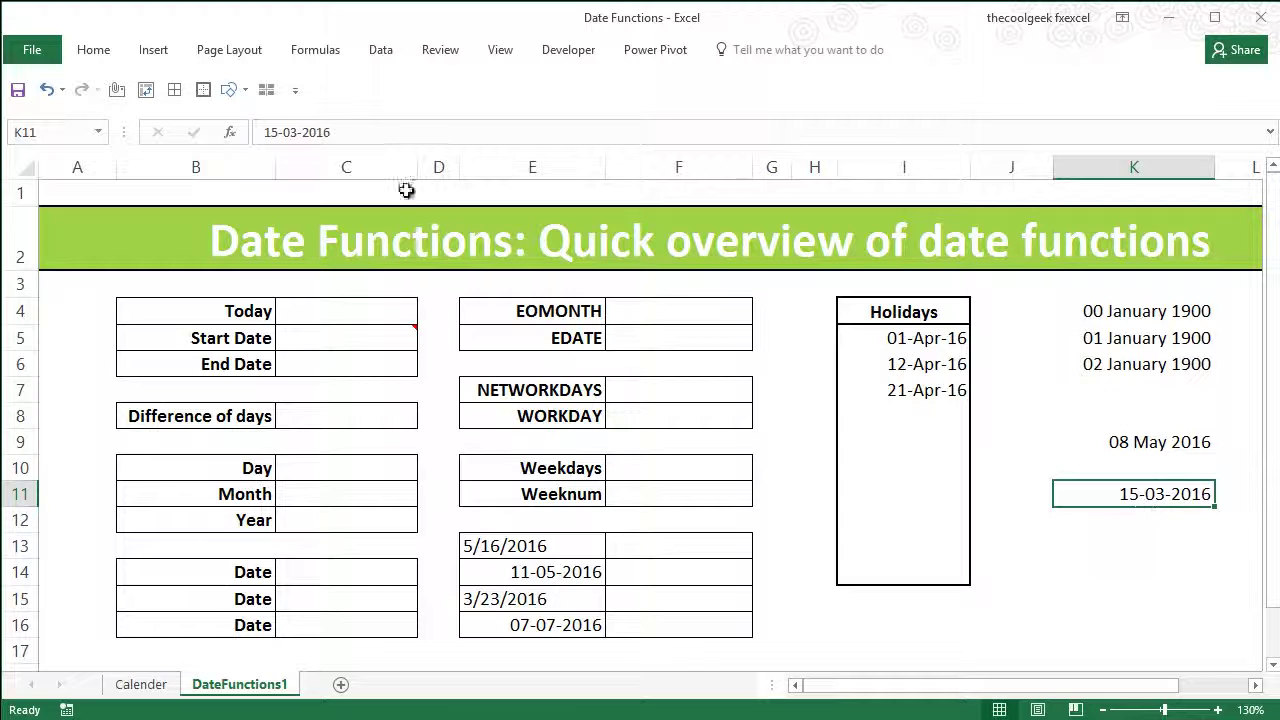
{"action": "left_click_drag", "start_coordinate": [298, 132], "coordinate": [224, 134]}
Edit K11 to read 03-15-2016
{"action": "type", "text": "15"}
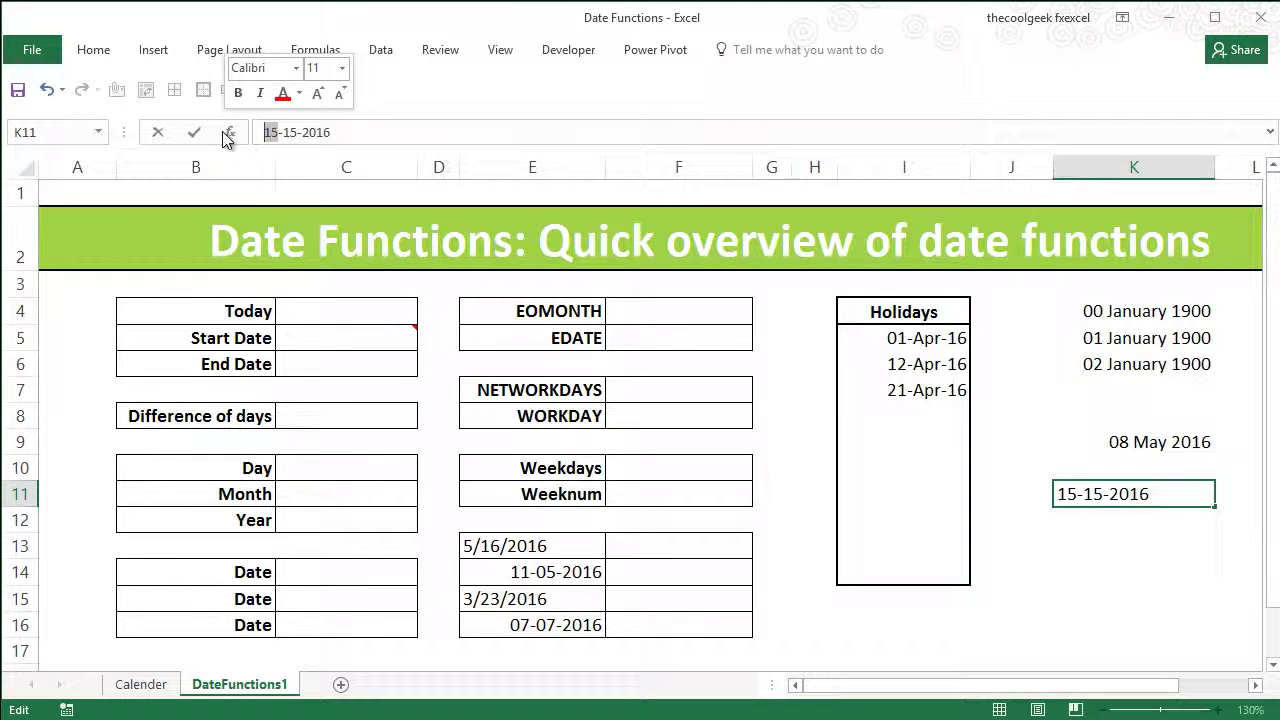
{"action": "type", "text": "03"}
{"action": "key", "text": "Return"}
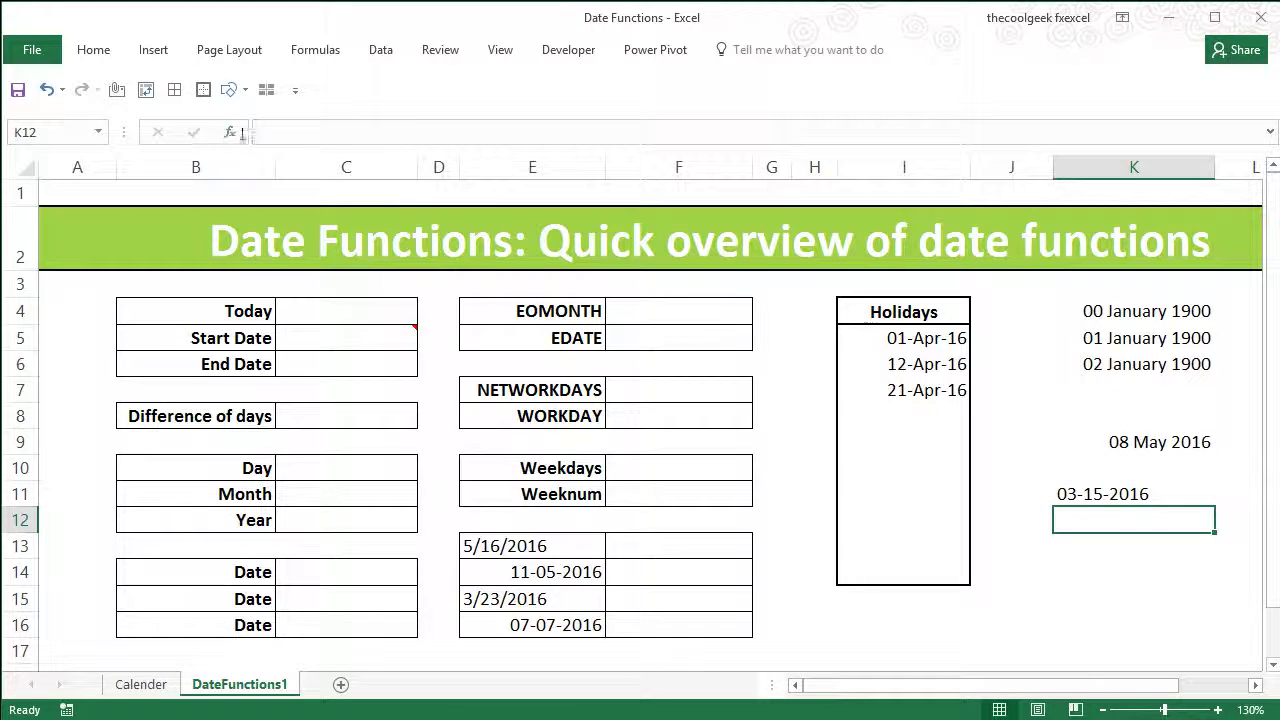
{"action": "left_click", "coordinate": [1128, 493]}
Apply General format to K11, showing 03-15-2016 stays text, not a serial number
{"action": "key", "text": "ctrl+1"}
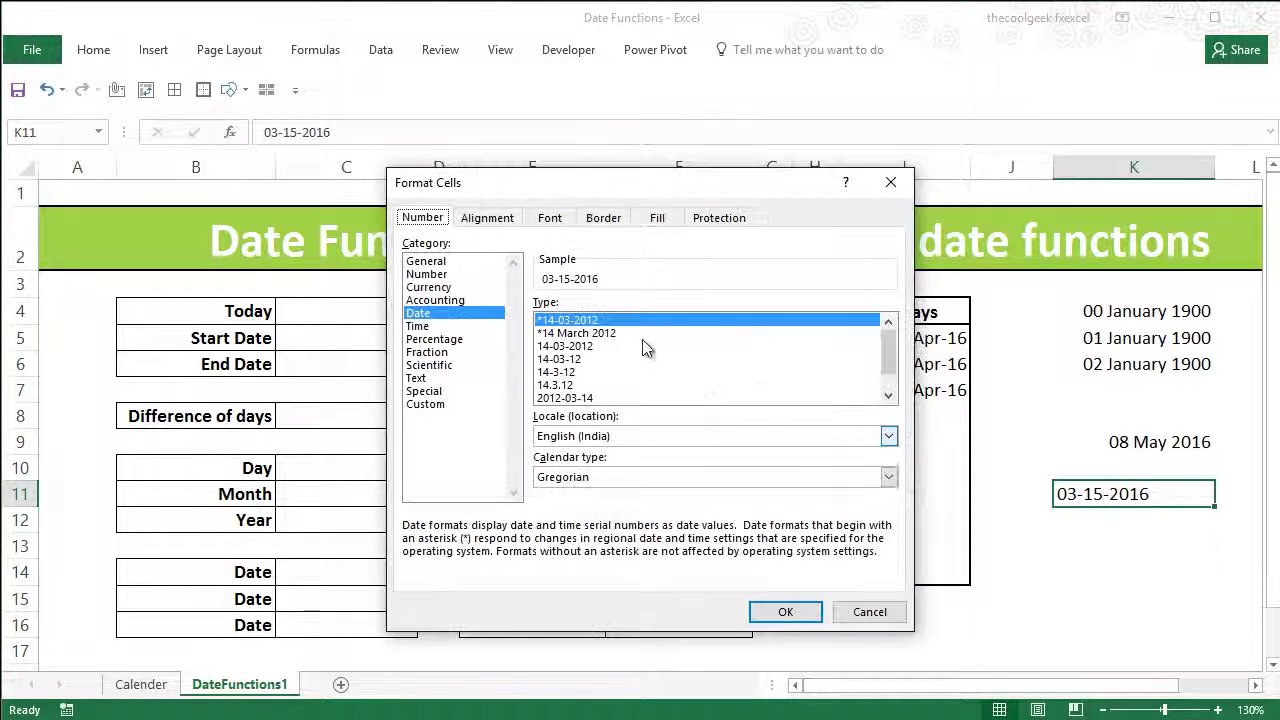
{"action": "left_click", "coordinate": [440, 261]}
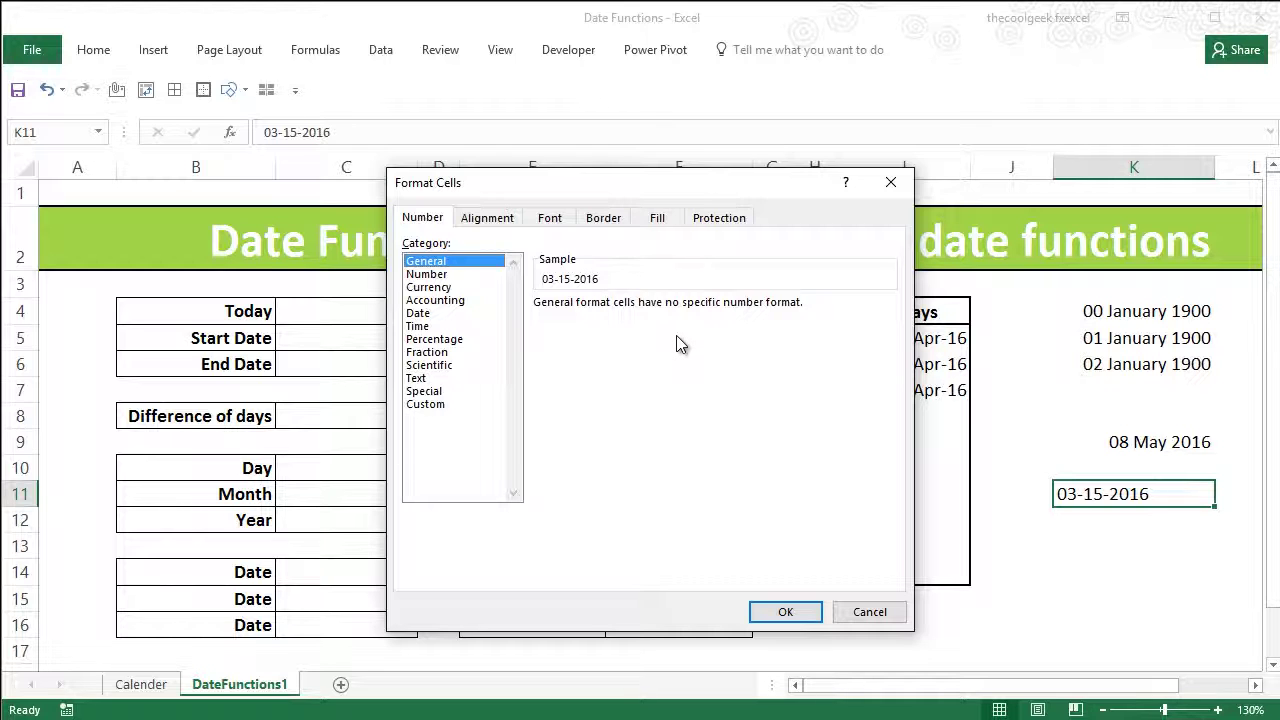
{"action": "left_click", "coordinate": [778, 612]}
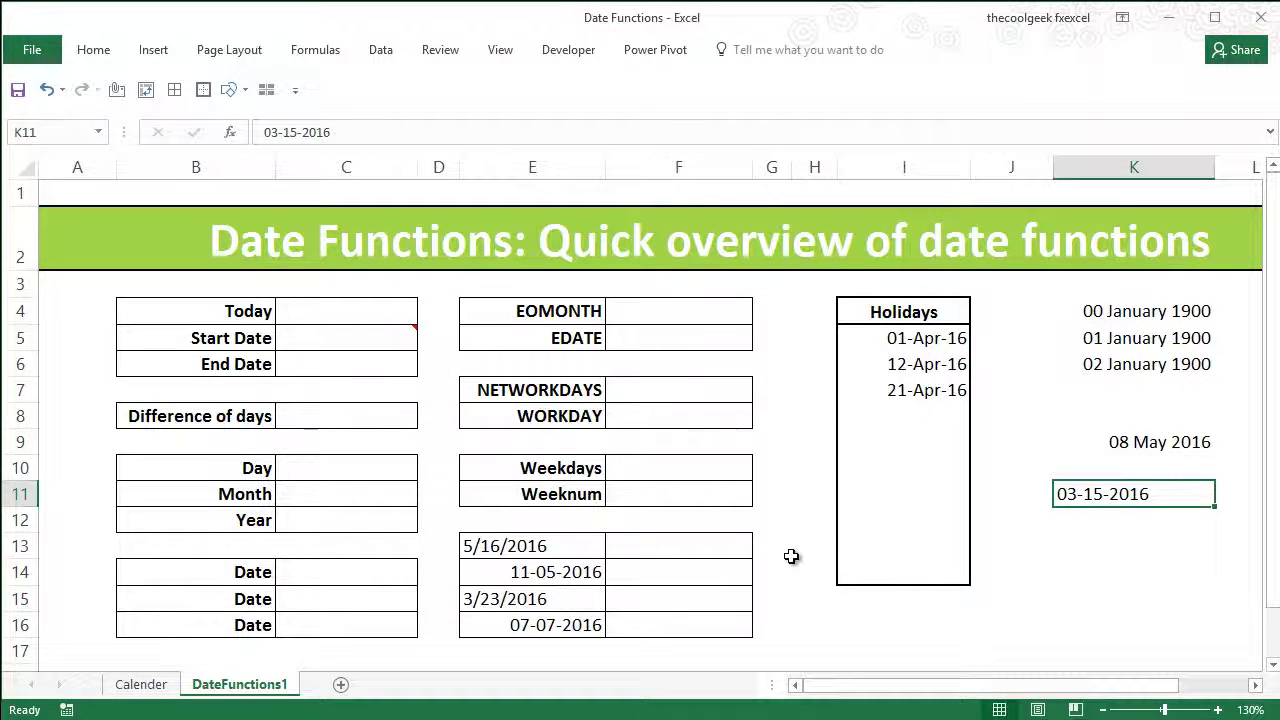